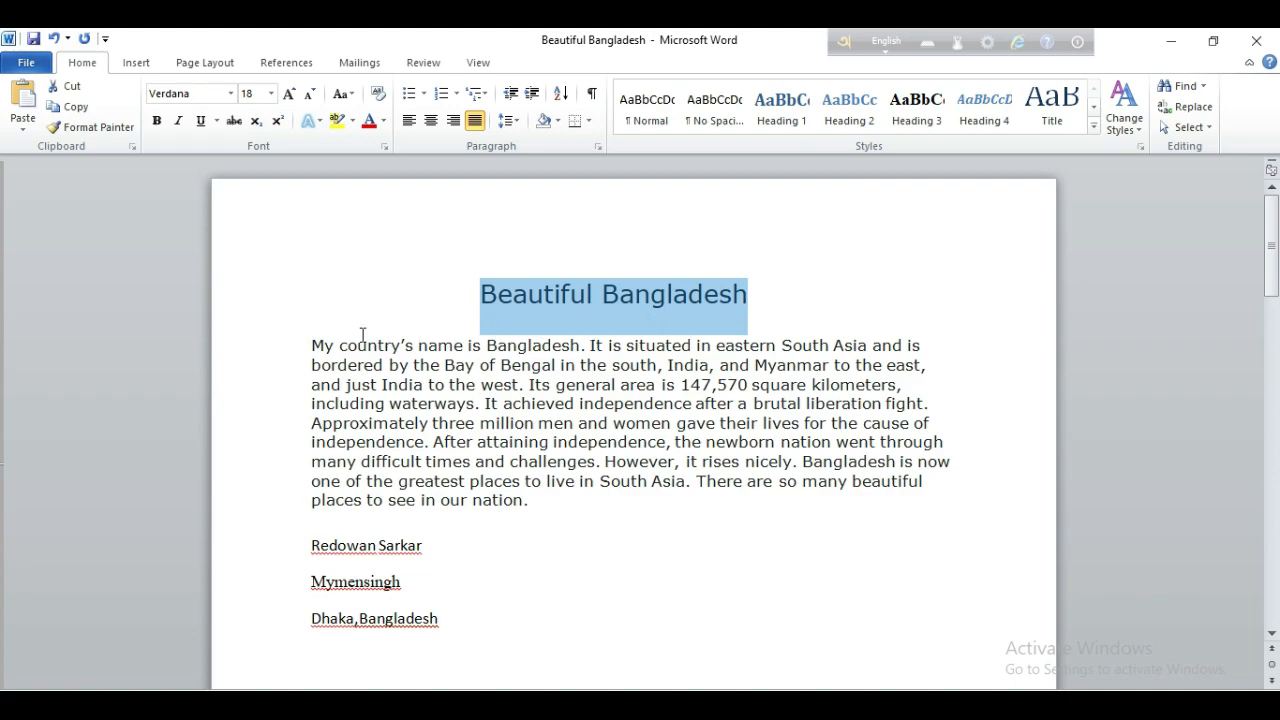
left_click(309, 314)
left_click_drag(787, 293, 487, 292)
left_click(474, 634)
key("Return")
key("Return")
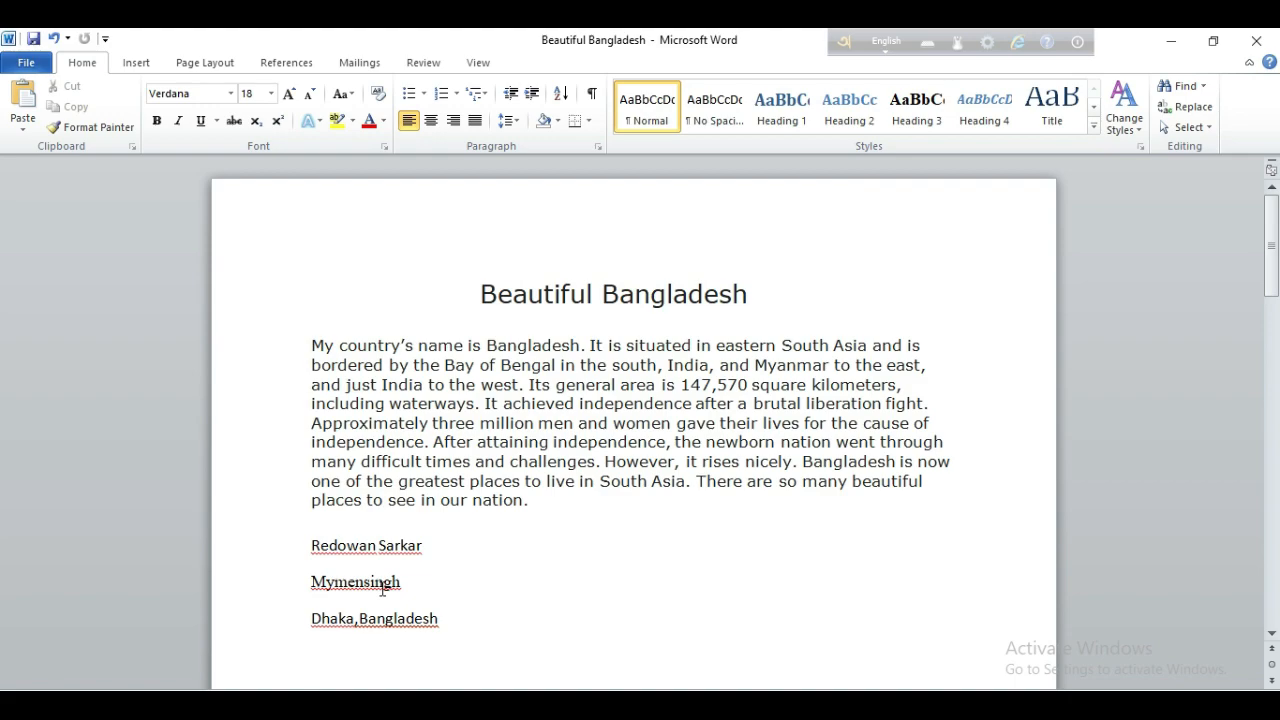
- Try Bold Italic style and size 72 on the opening two lines of the first paragraph in the Font dialog, then cancel
left_click_drag(311, 347, 920, 366)
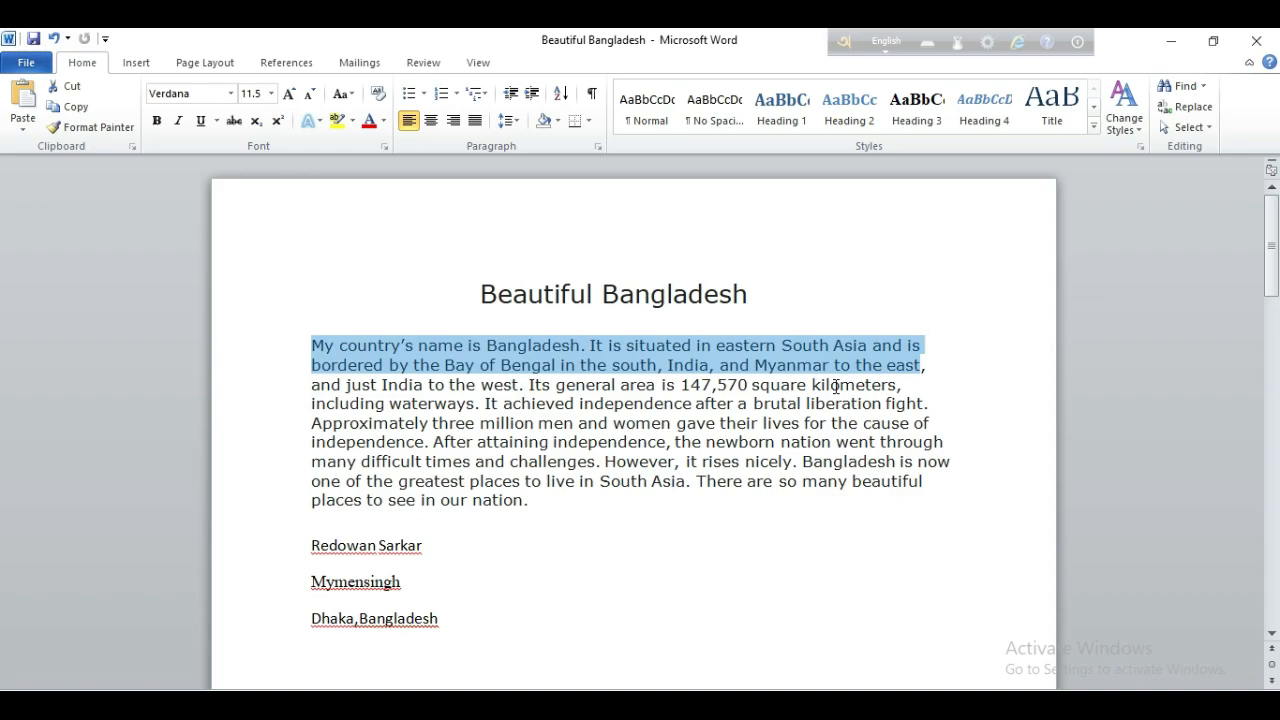
key("ctrl+d")
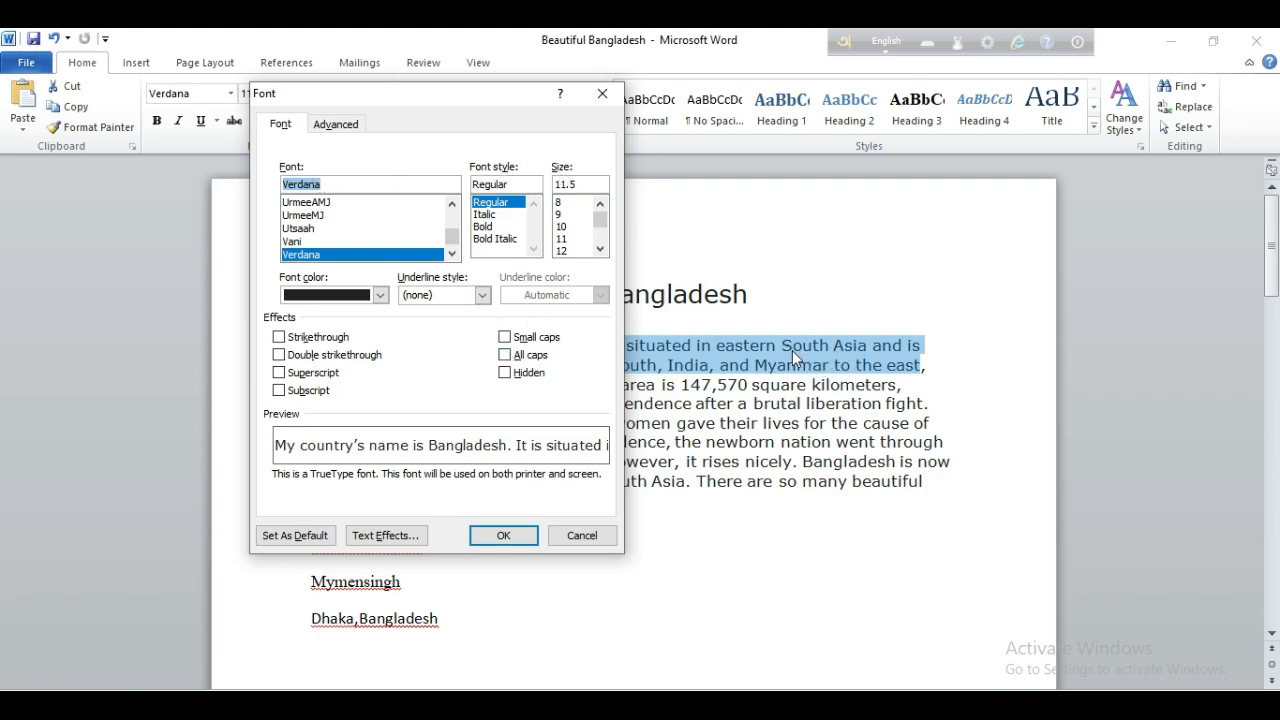
left_click(485, 214)
left_click(495, 240)
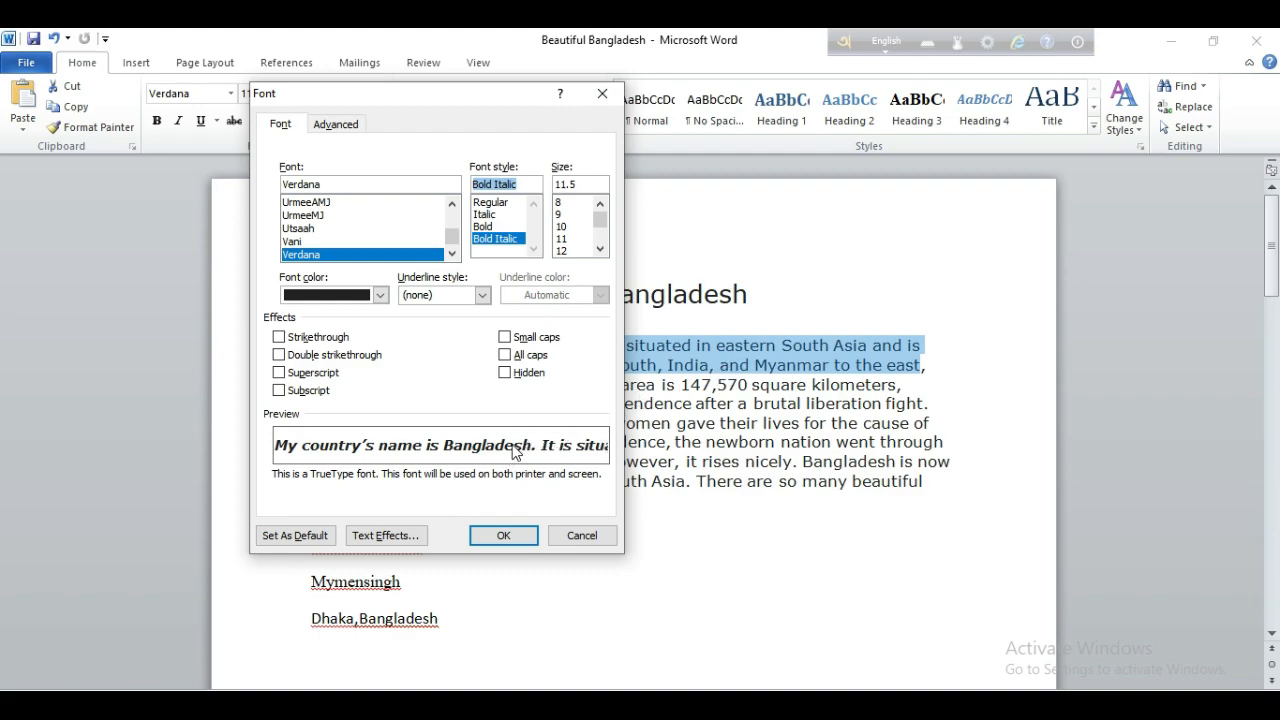
left_click_drag(598, 218, 603, 246)
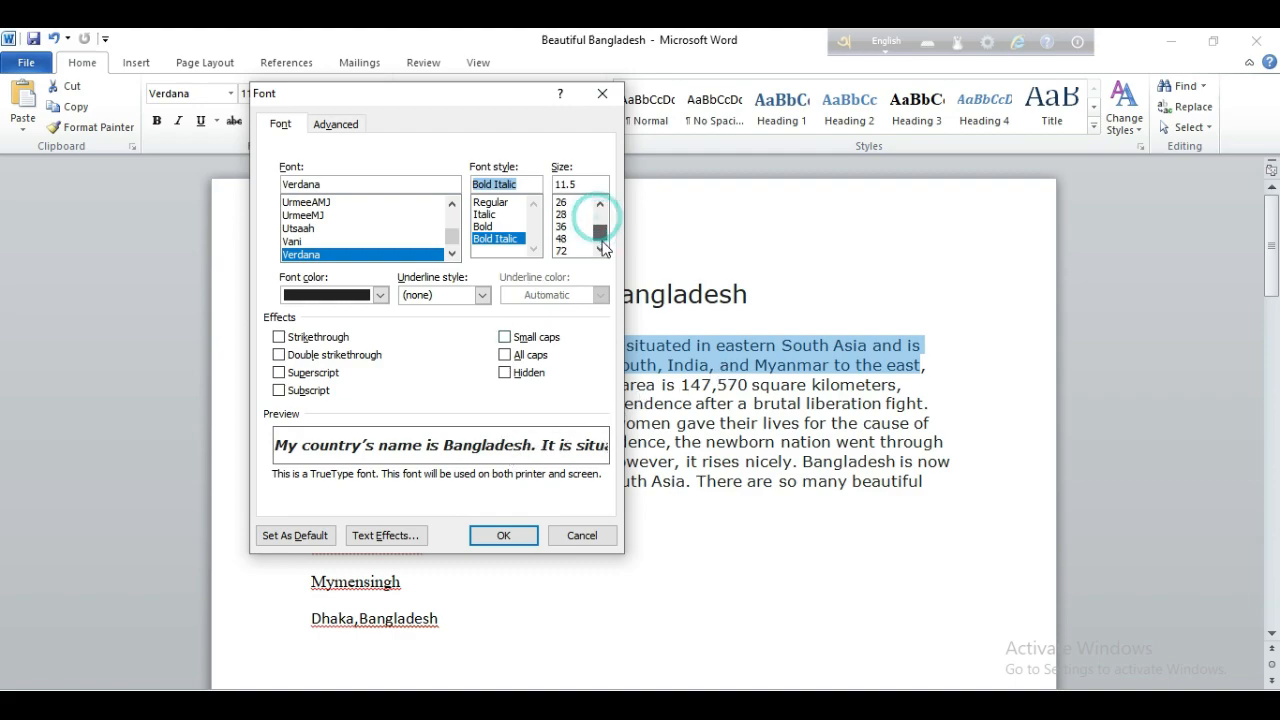
left_click(565, 238)
left_click(565, 251)
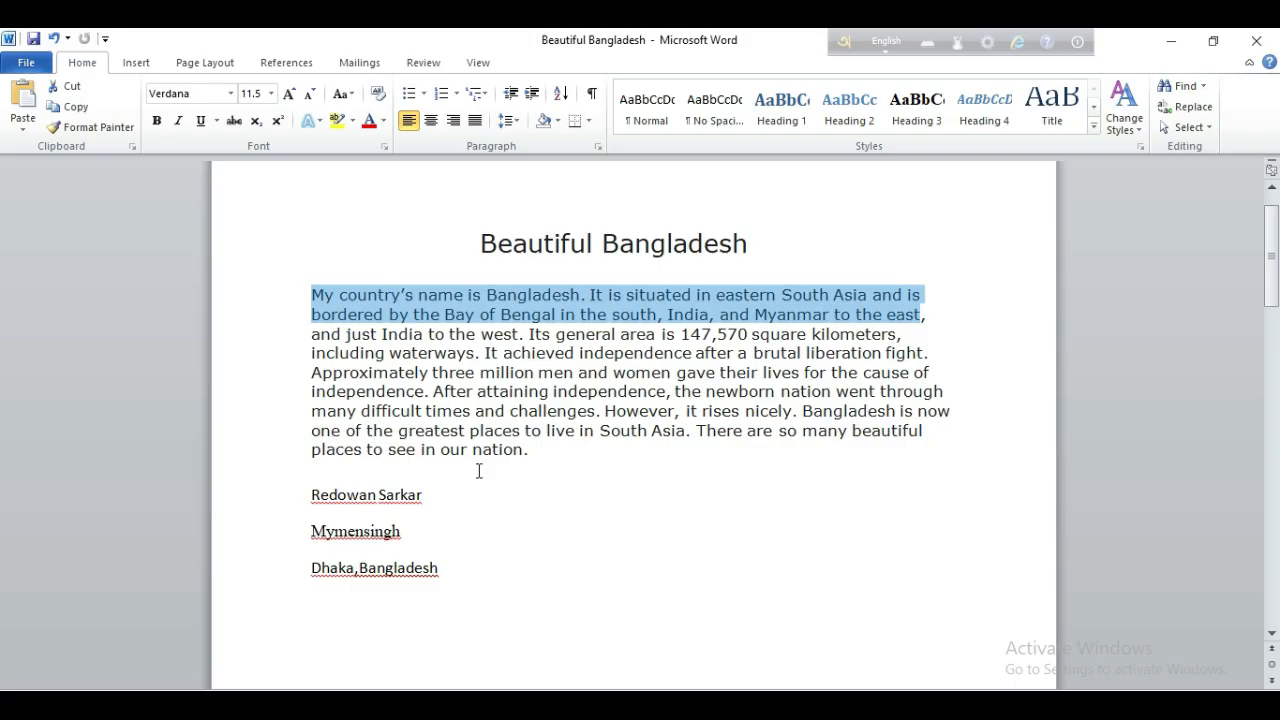
- Center the three name and place lines below the paragraph
left_click_drag(311, 492, 464, 563)
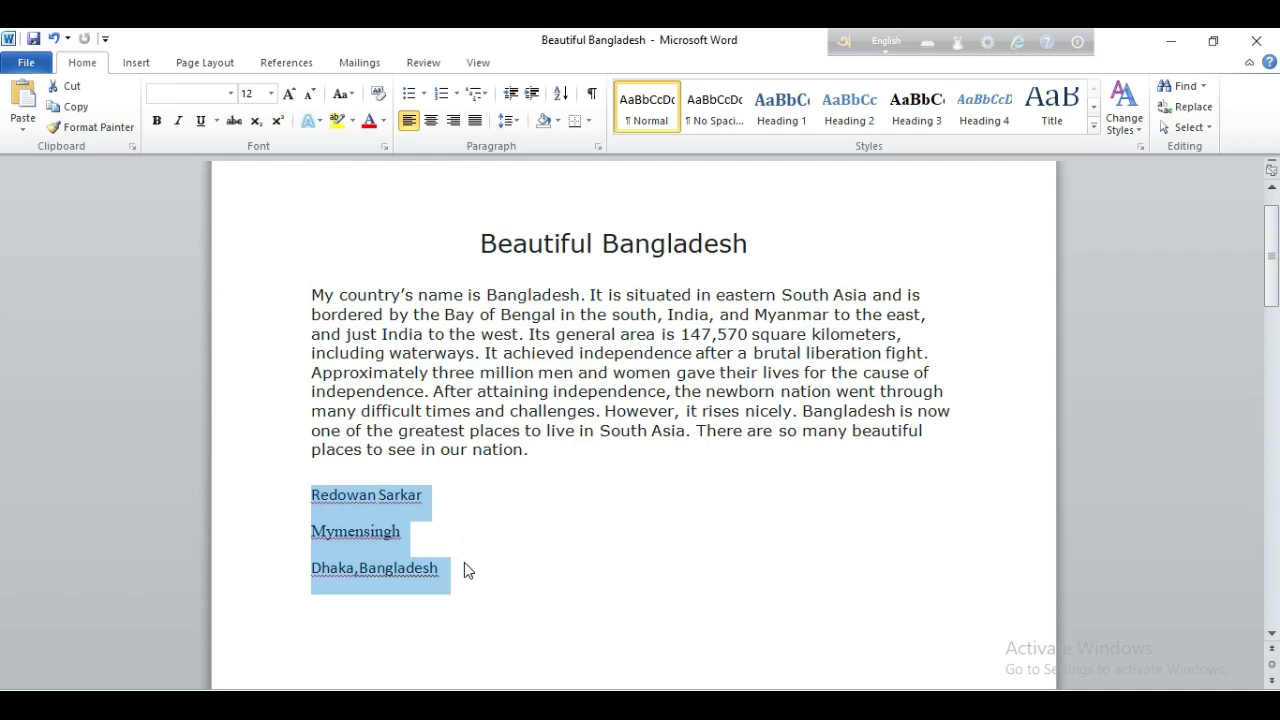
key("ctrl+e")
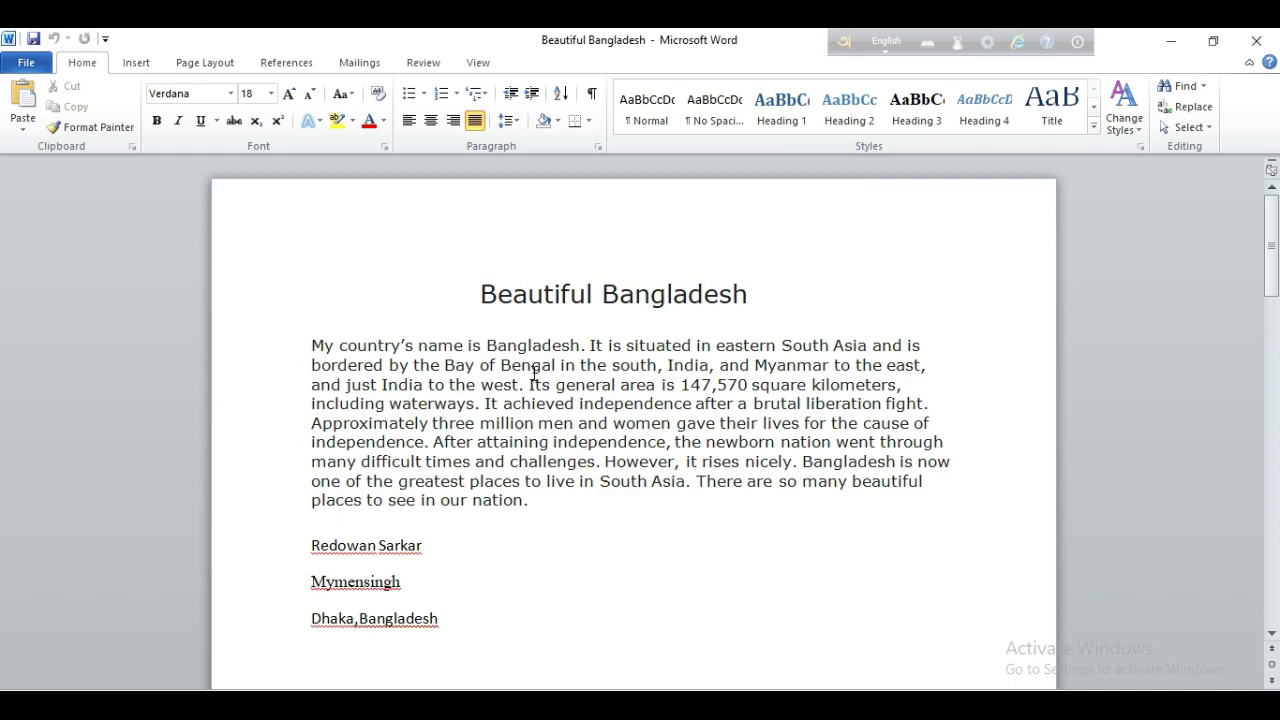
- Select the word "is" in the first sentence and search the document for it
left_click(465, 345)
mouse_move(465, 345)
left_mouse_down()
mouse_move(485, 346)
mouse_move(467, 346)
left_mouse_up()
left_click(474, 330)
left_click(480, 346)
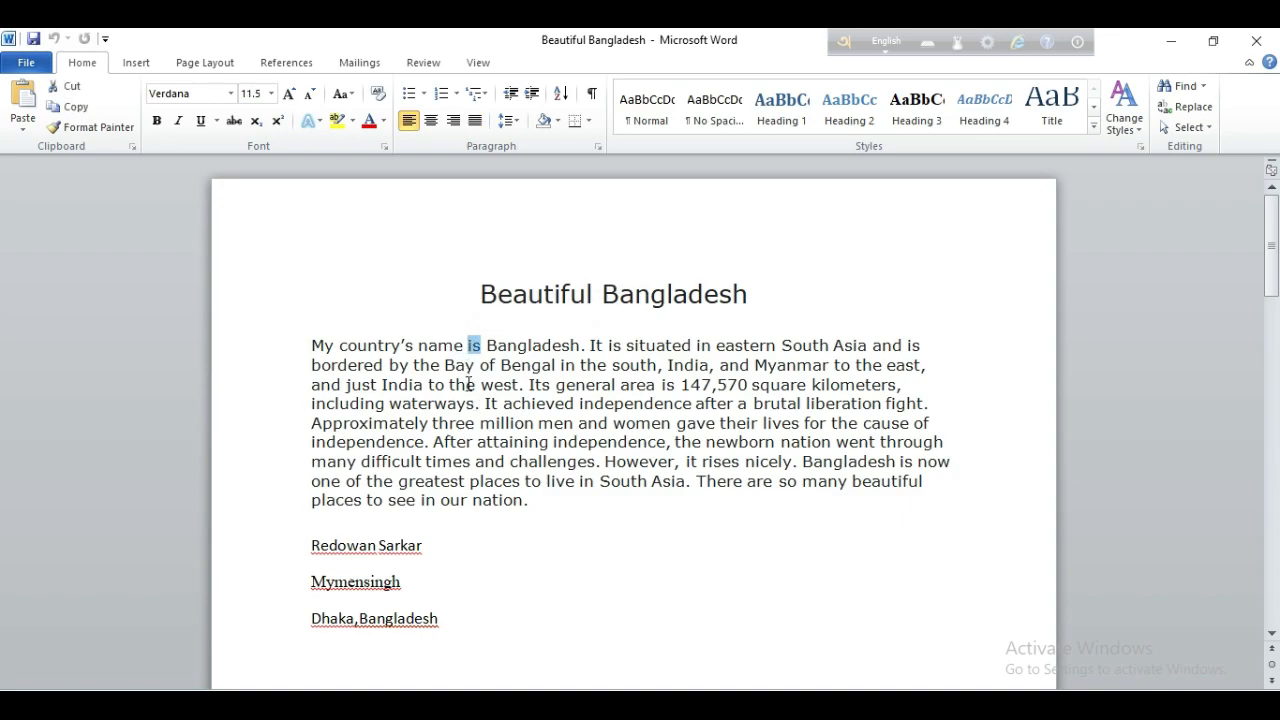
key("ctrl+f")
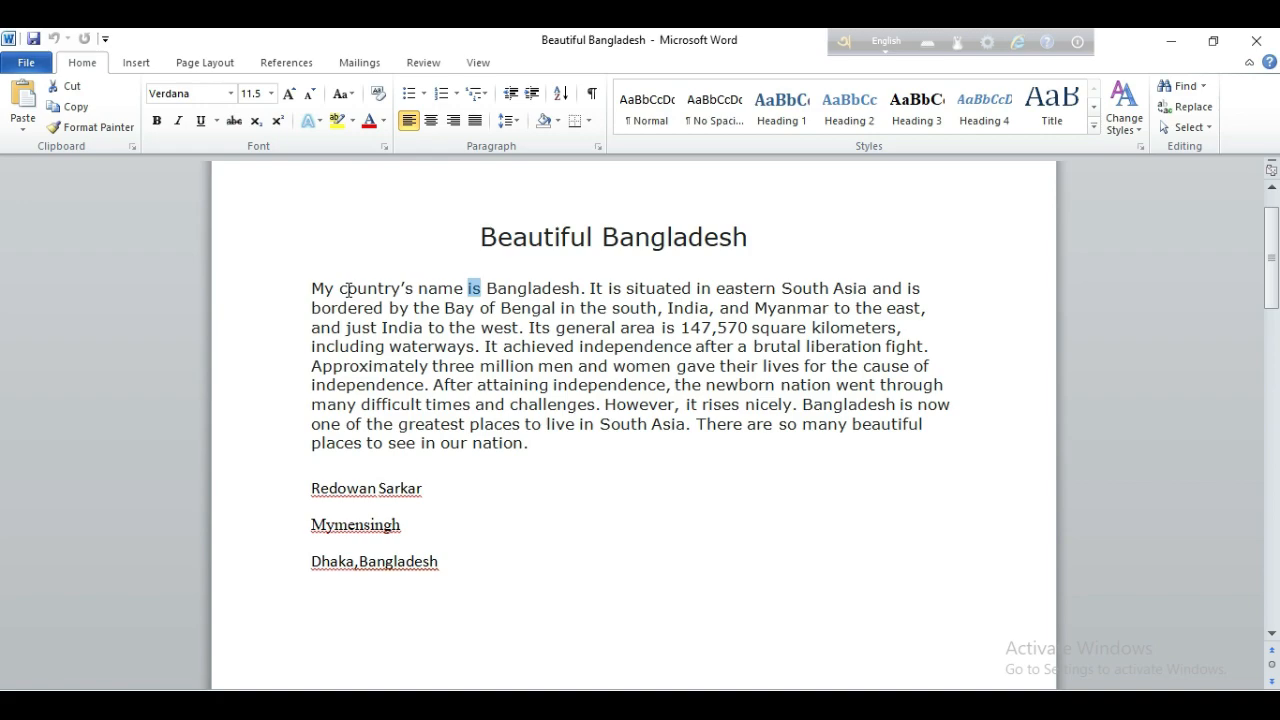
- Go to page 2 of the document, close the Go To dialog and return to the first page
key("ctrl+g")
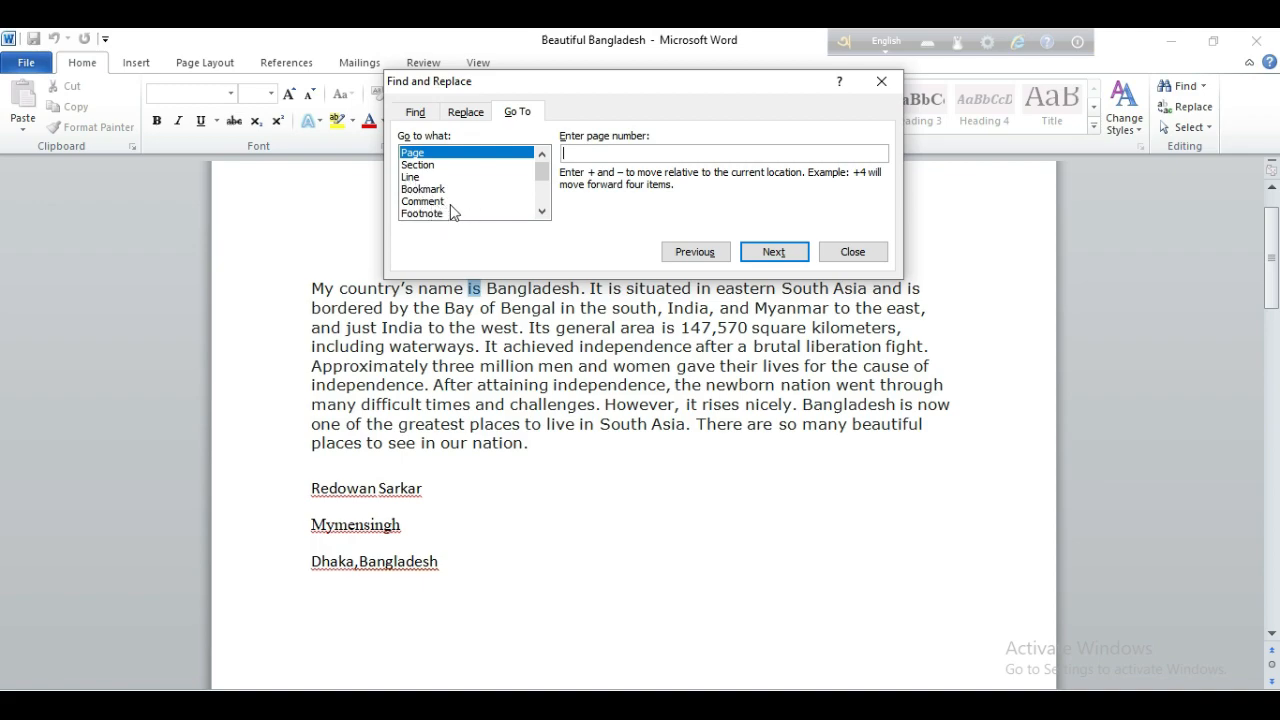
left_click(578, 154)
type("2")
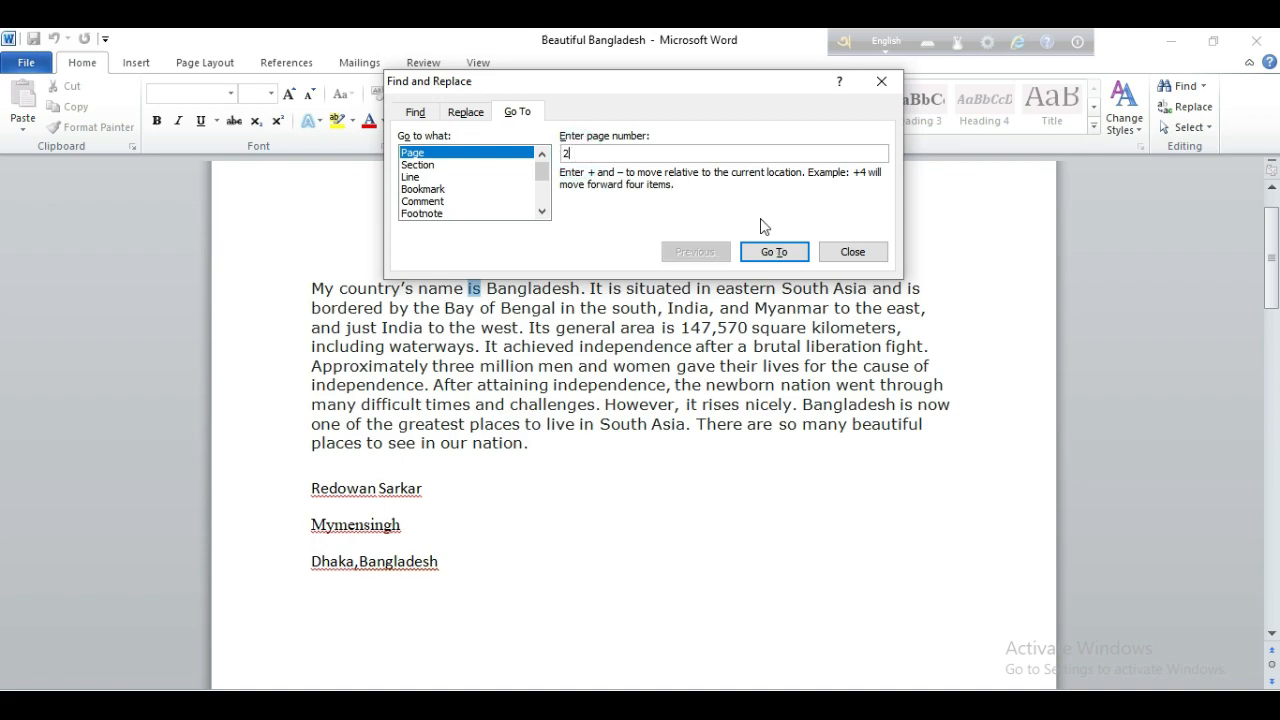
left_click(775, 251)
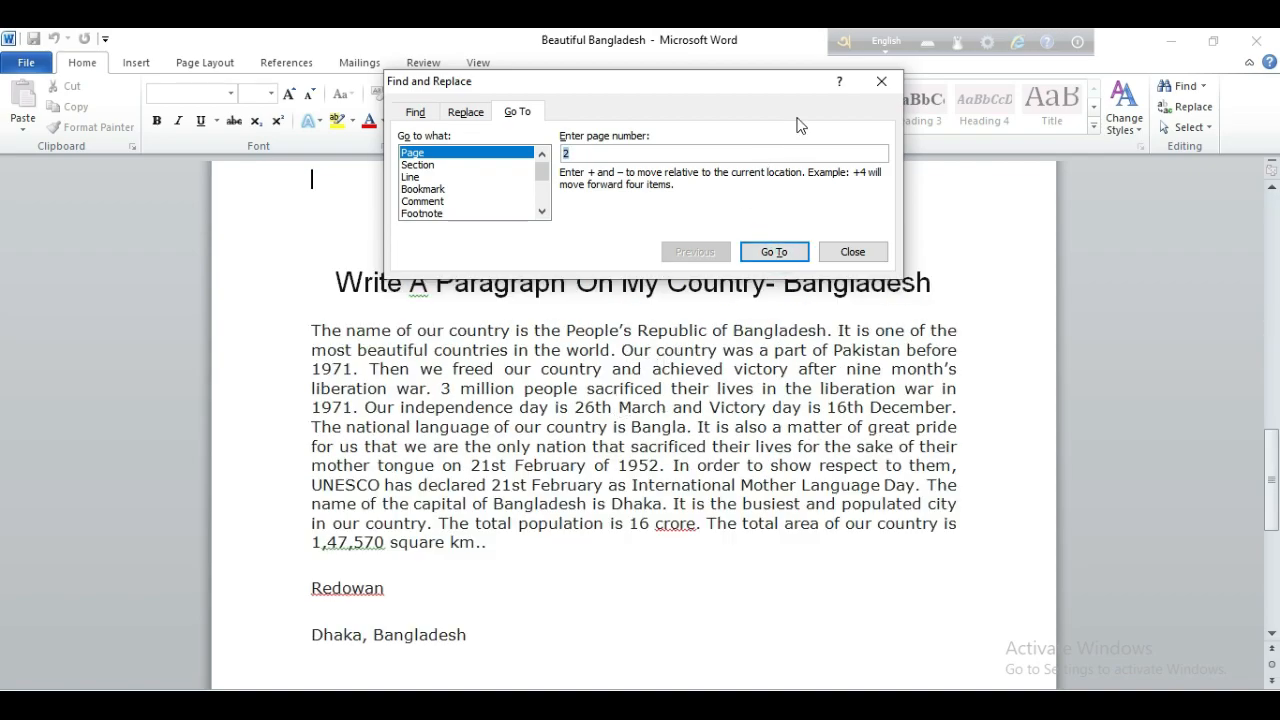
left_click(884, 81)
scroll(607, 440, "up", 10)
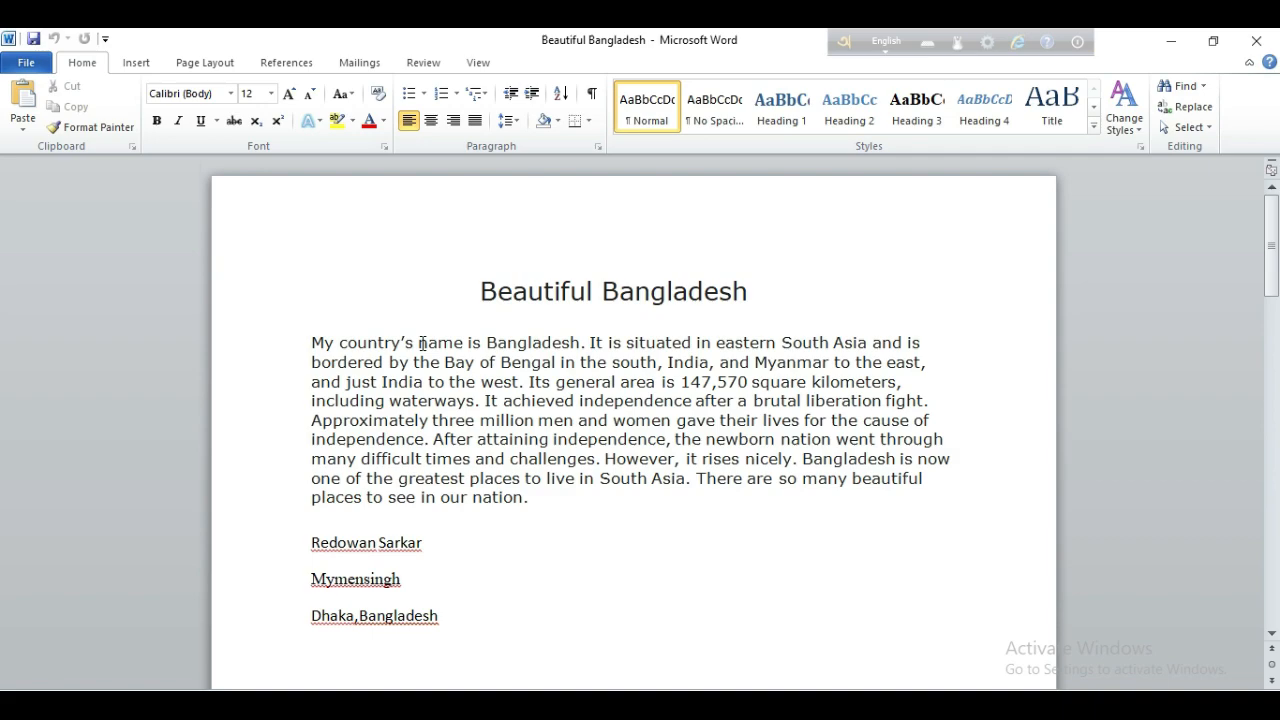
- Set up a replacement of "is" with "it" in Find and Replace, then cancel it
double_click(472, 345)
key("ctrl+h")
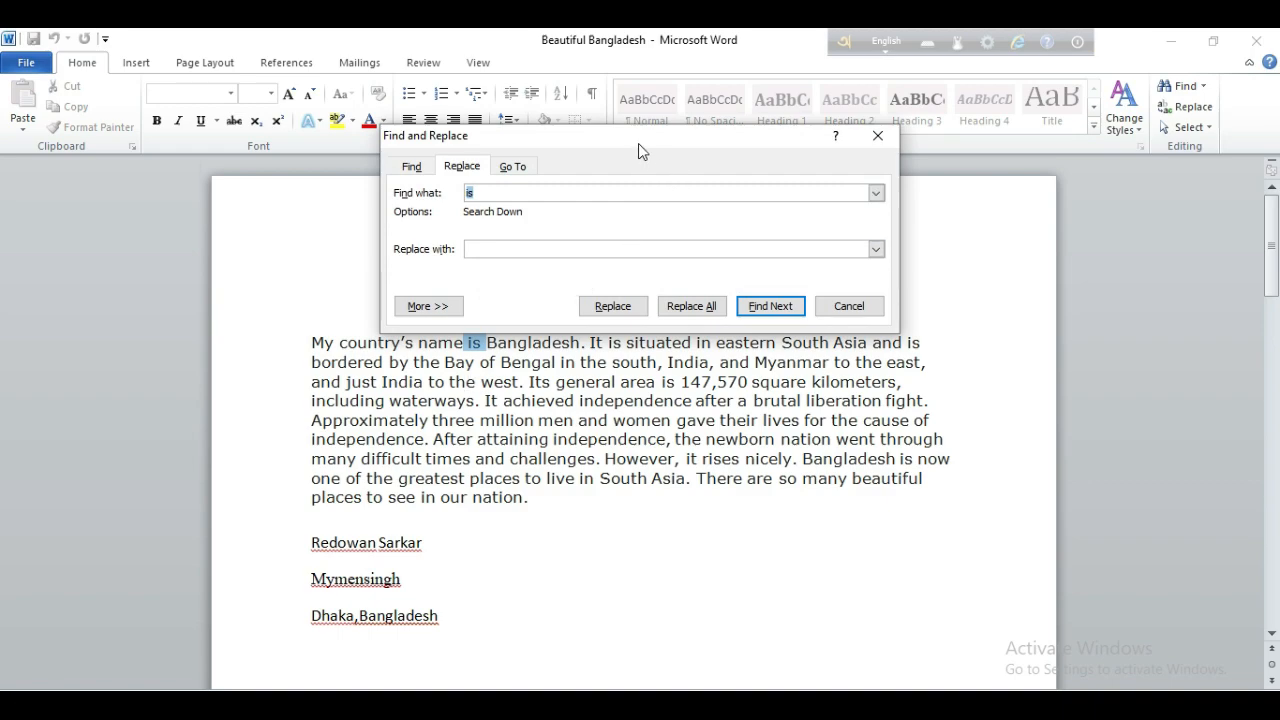
left_click(481, 249)
type("it")
left_click(848, 310)
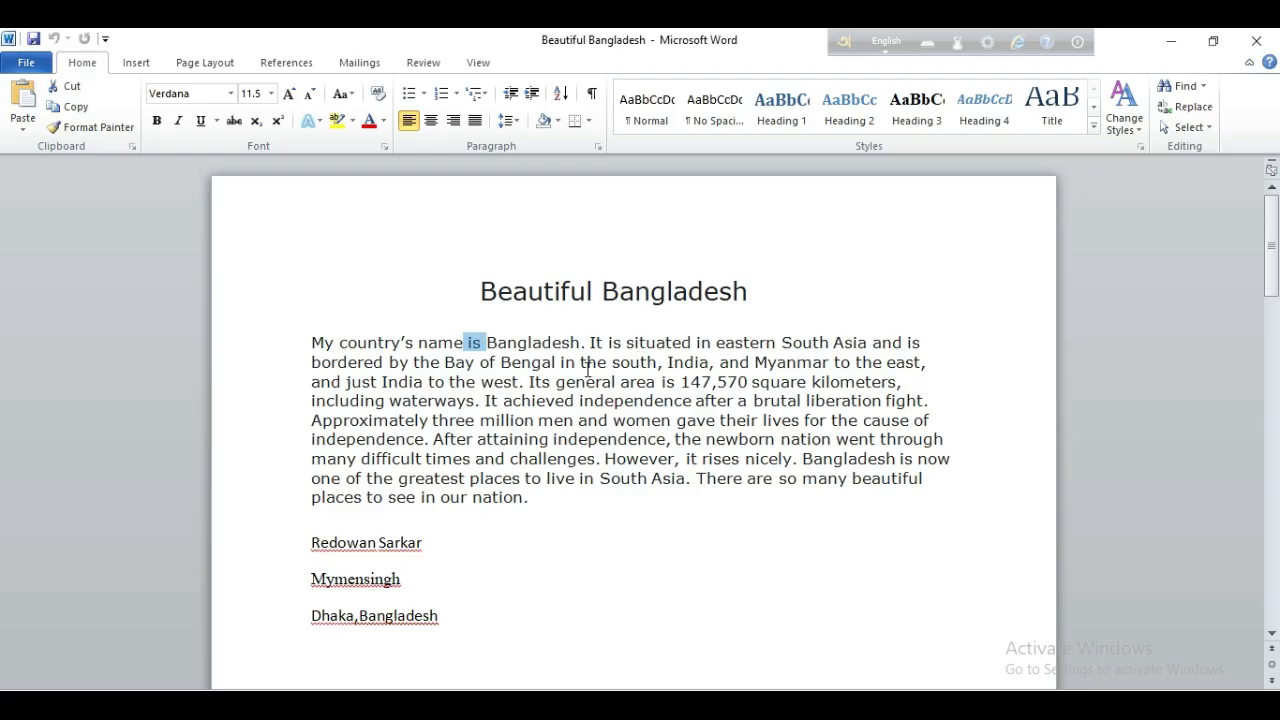
- Apply italic to the whole first paragraph under the title, then remove the italic again
left_click_drag(309, 329, 700, 530)
left_click(700, 530)
left_click_drag(315, 343, 569, 497)
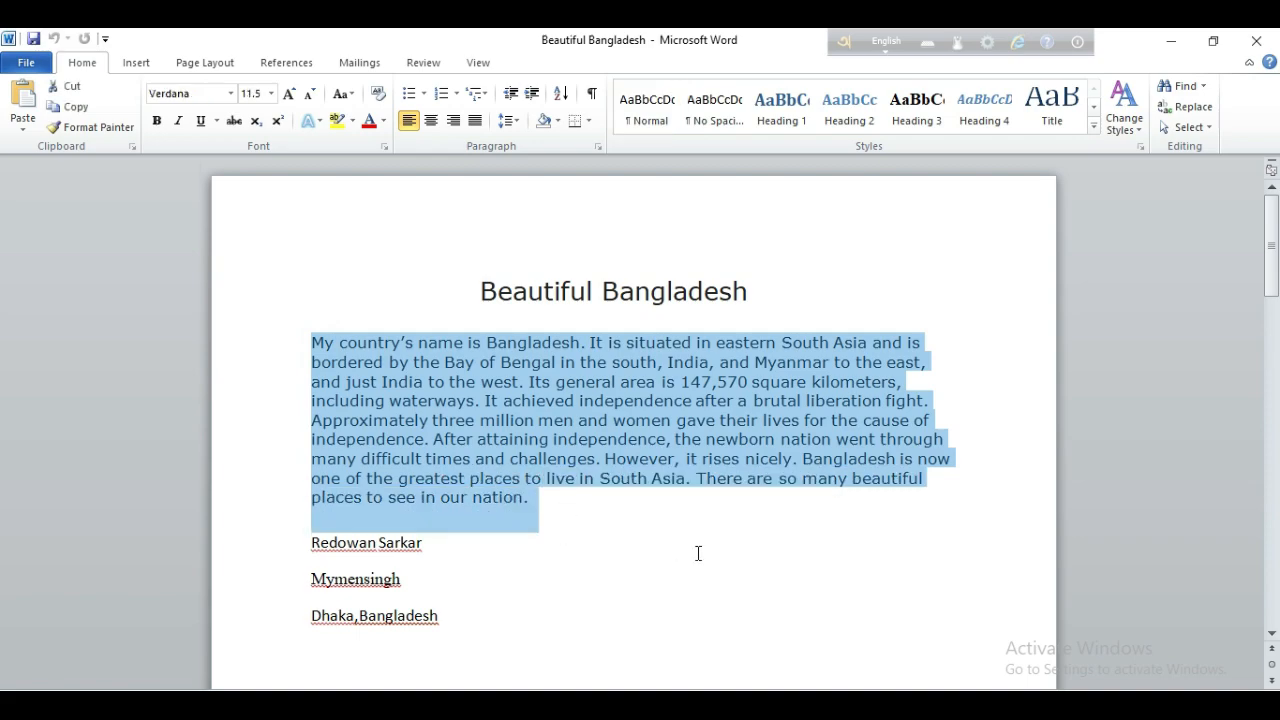
key("ctrl+i")
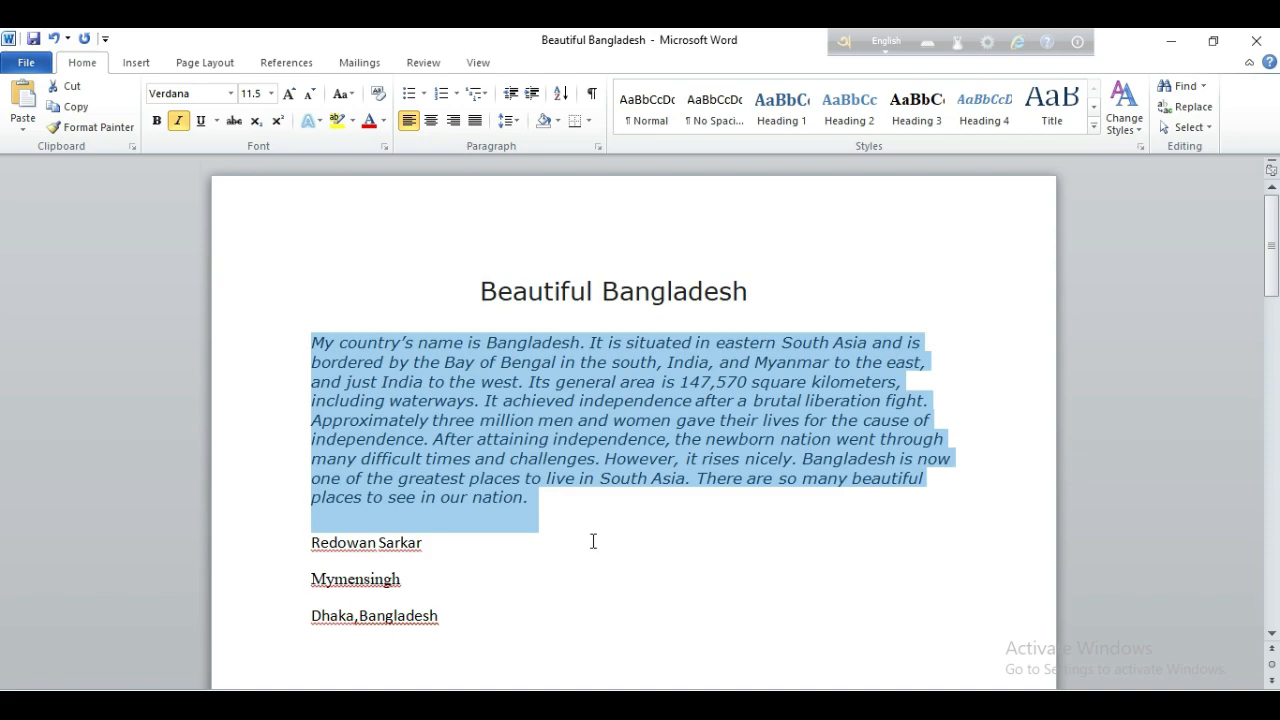
key("ctrl+i")
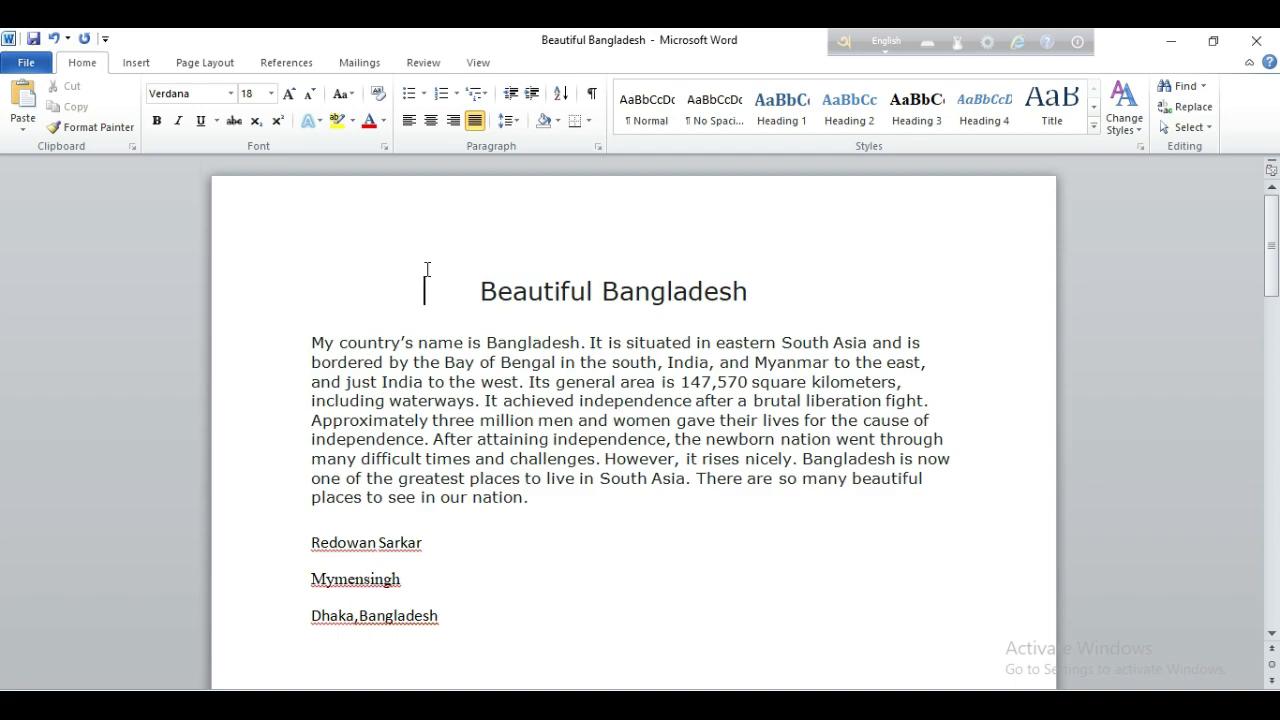
- Justify the first paragraph under the title, then align it left again
left_click_drag(316, 340, 545, 515)
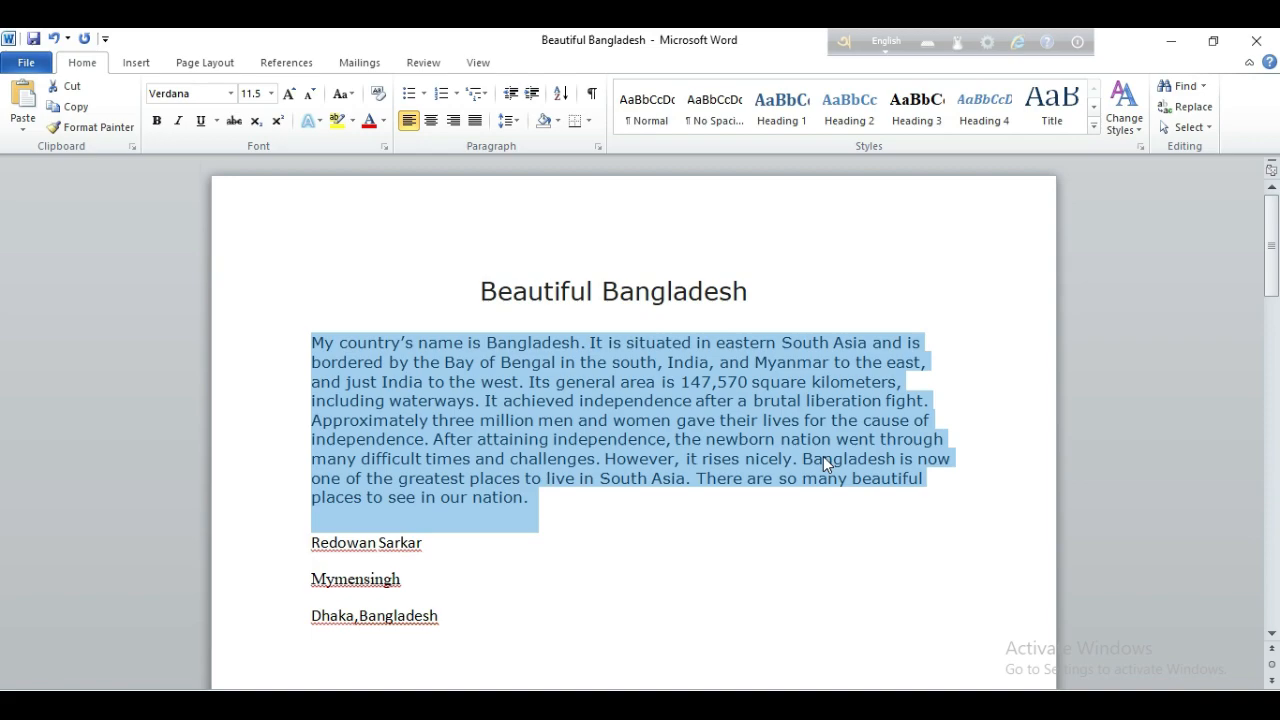
key("ctrl+j")
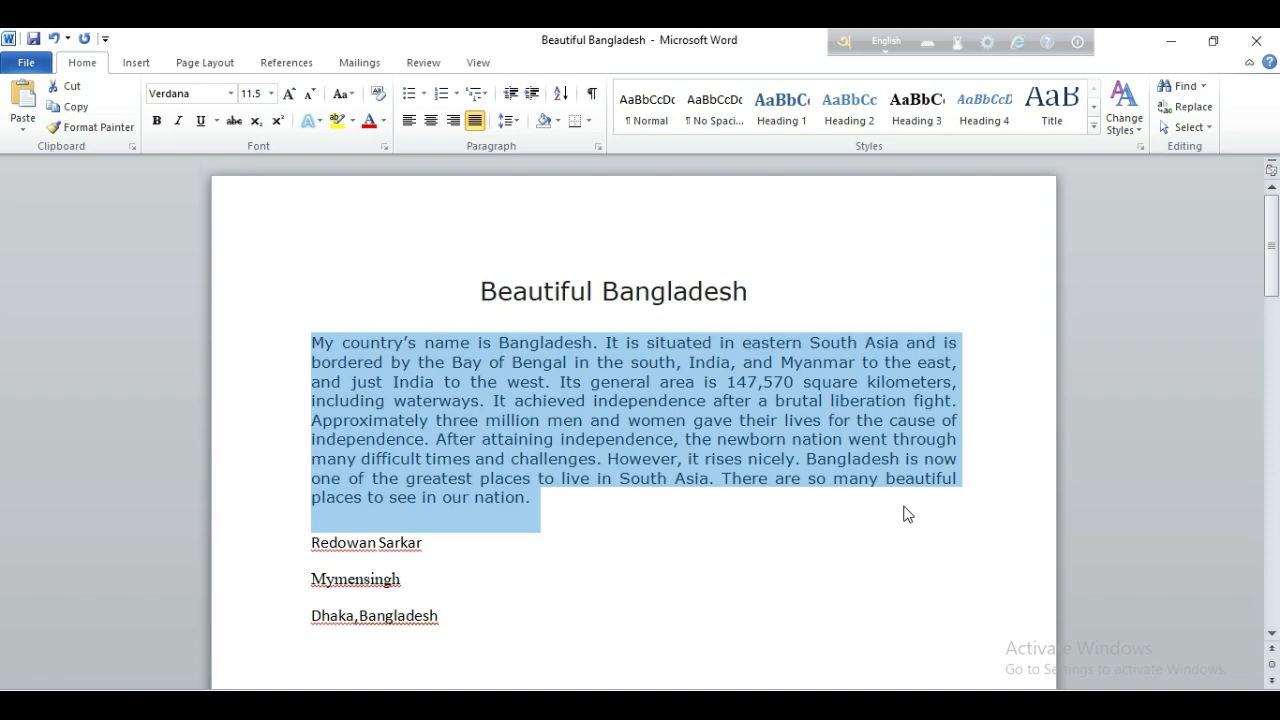
key("ctrl+l")
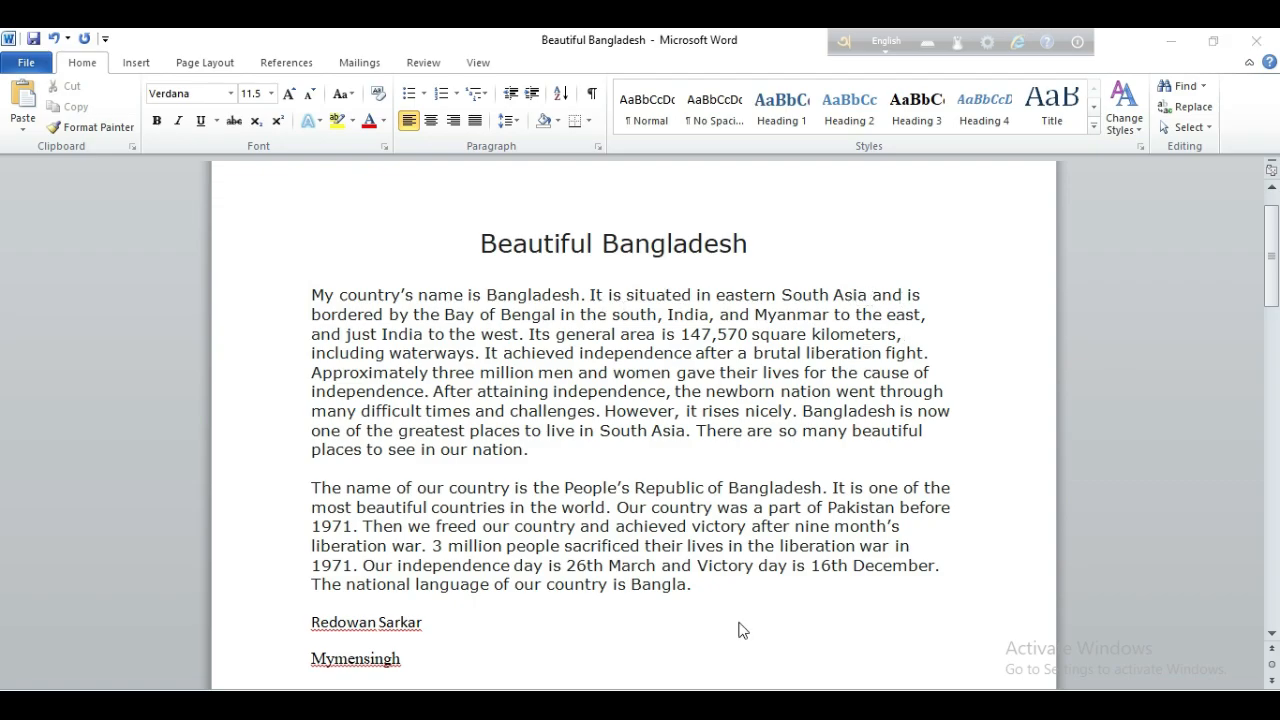
- Switch to the browser, open the Bengali language article from Wikipedia's Bangladesh page, and return to the Word document
left_click(742, 706)
scroll(480, 375, "up", 1)
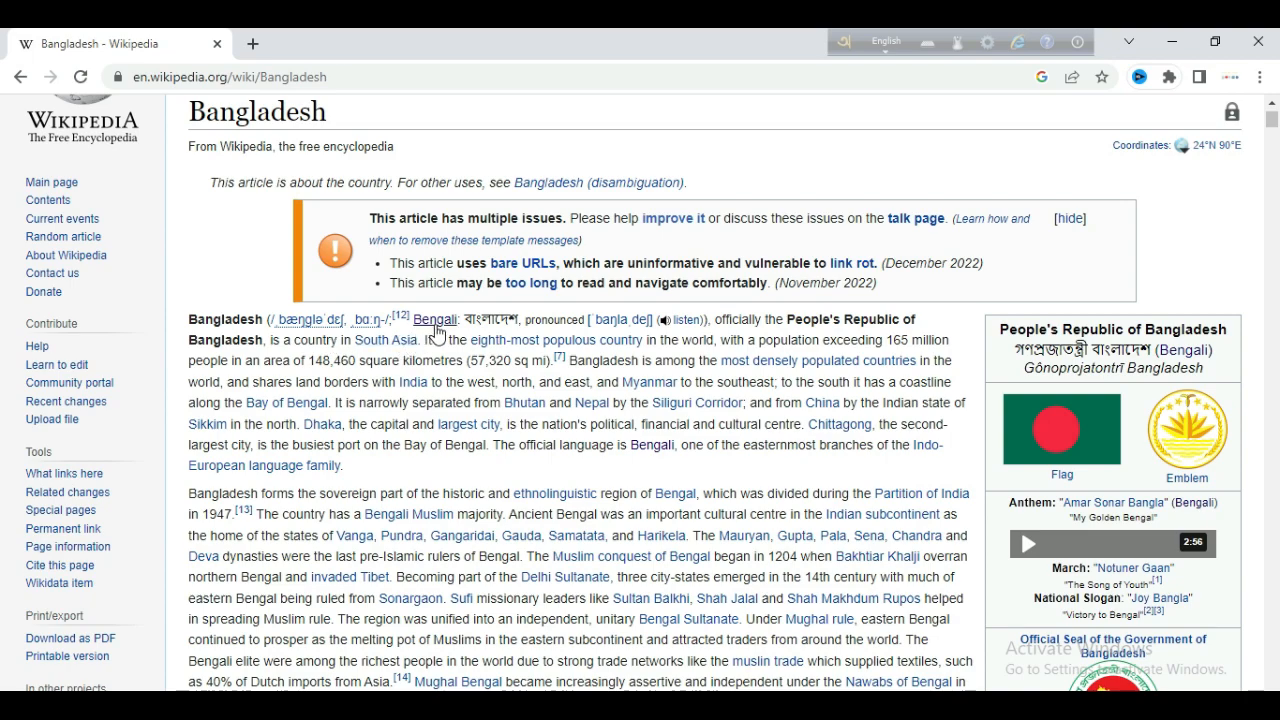
mouse_move(435, 330)
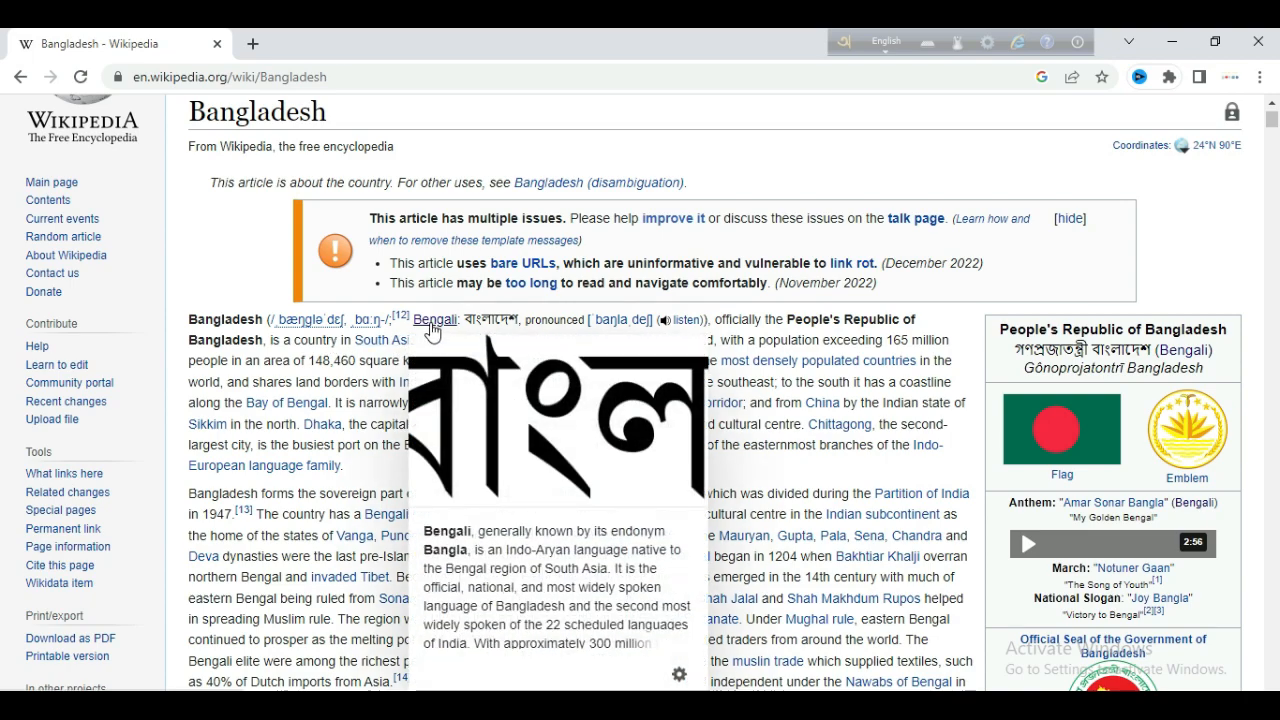
left_click(433, 322)
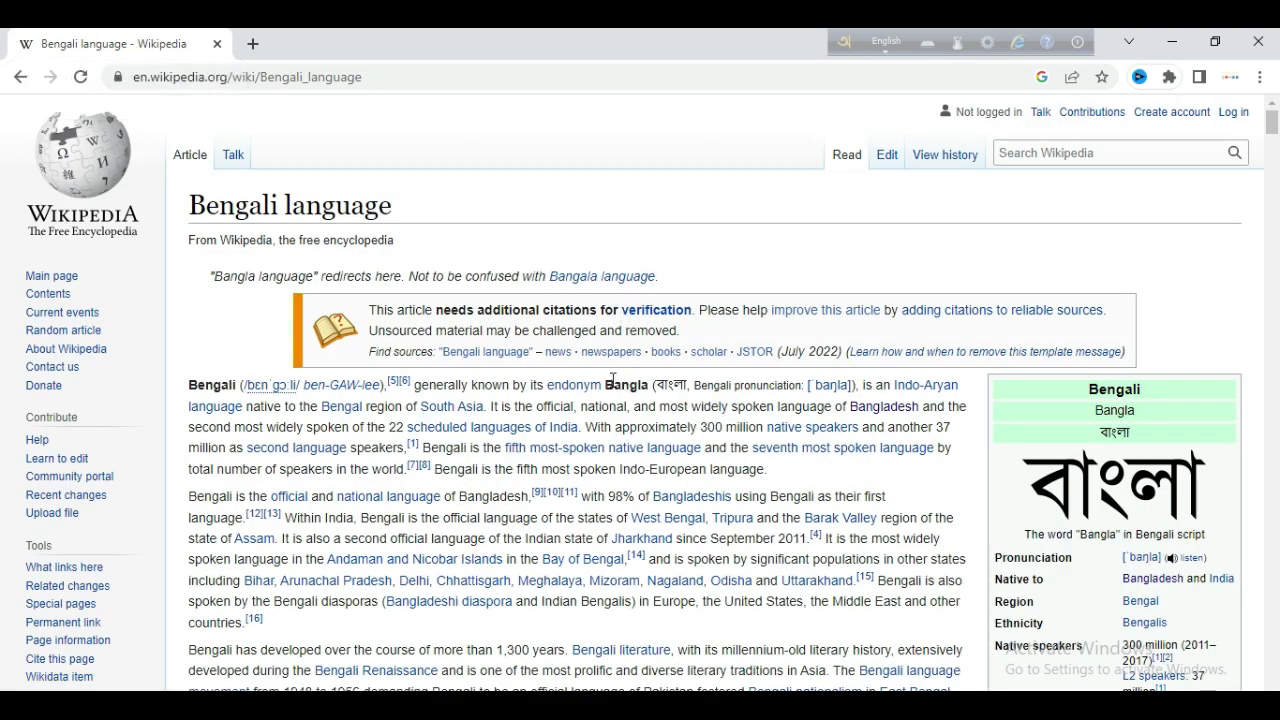
scroll(610, 377, "down", 1)
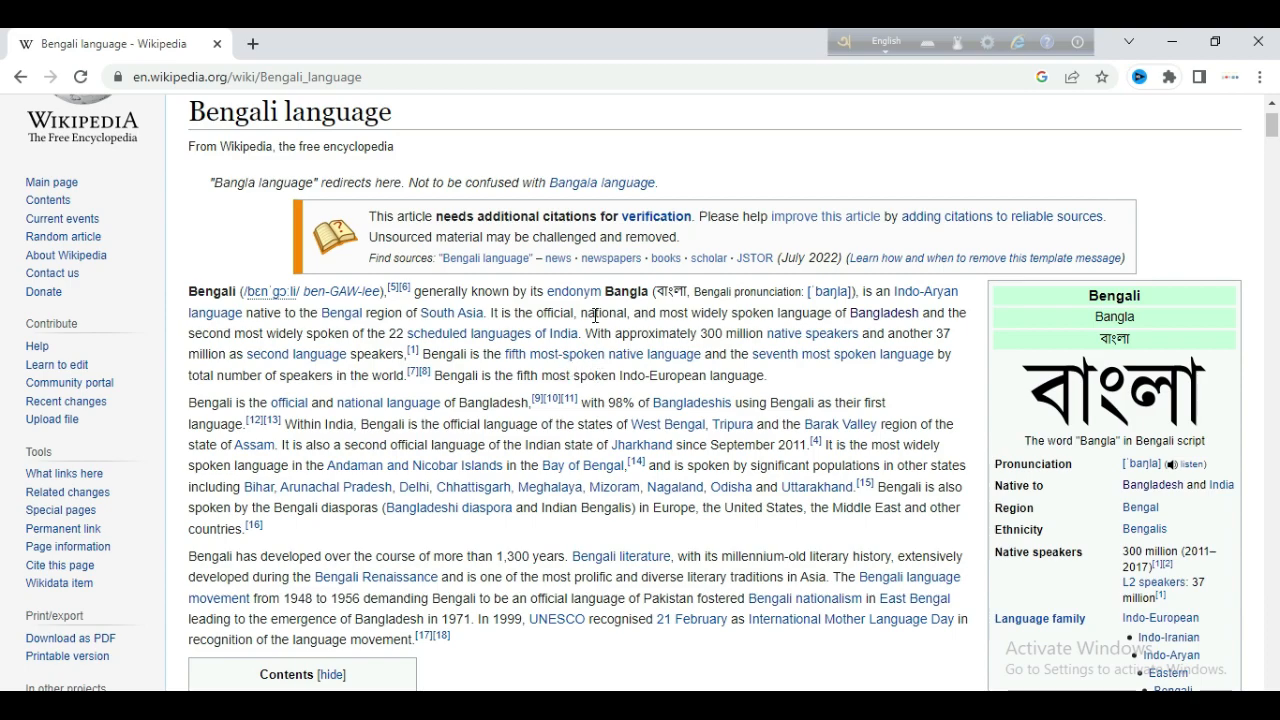
left_click(1172, 43)
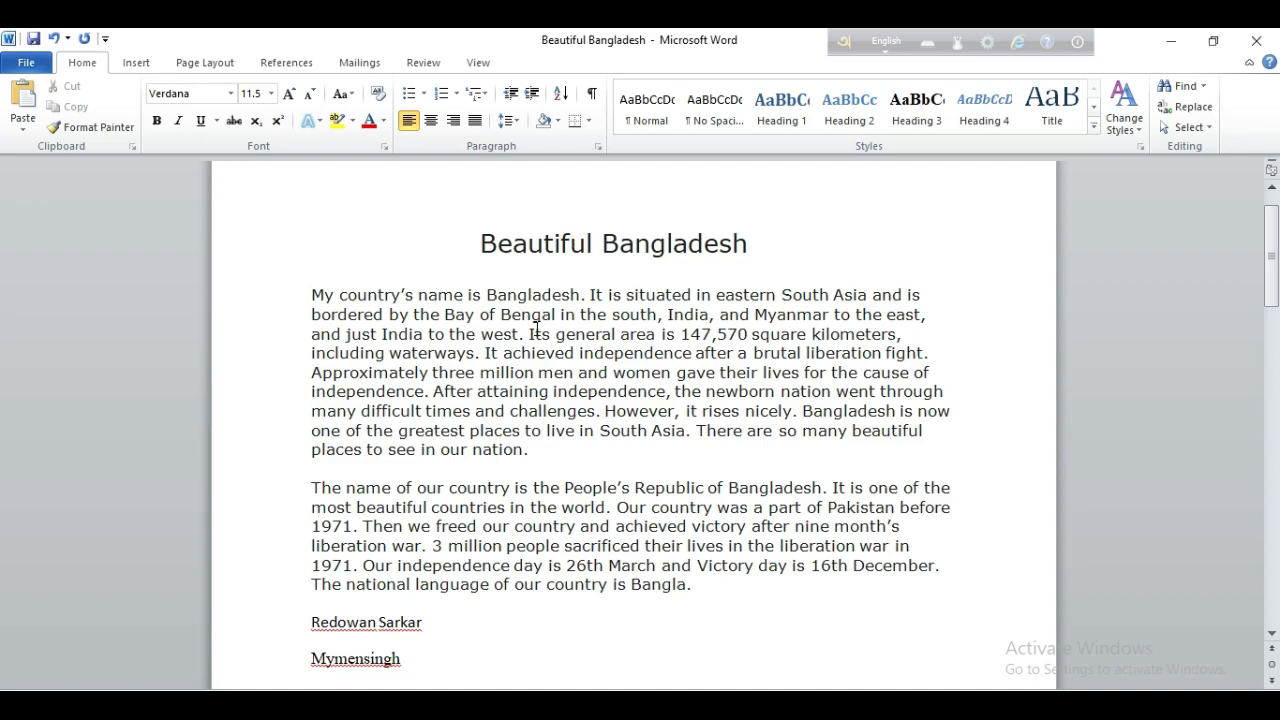
left_click_drag(486, 294, 582, 297)
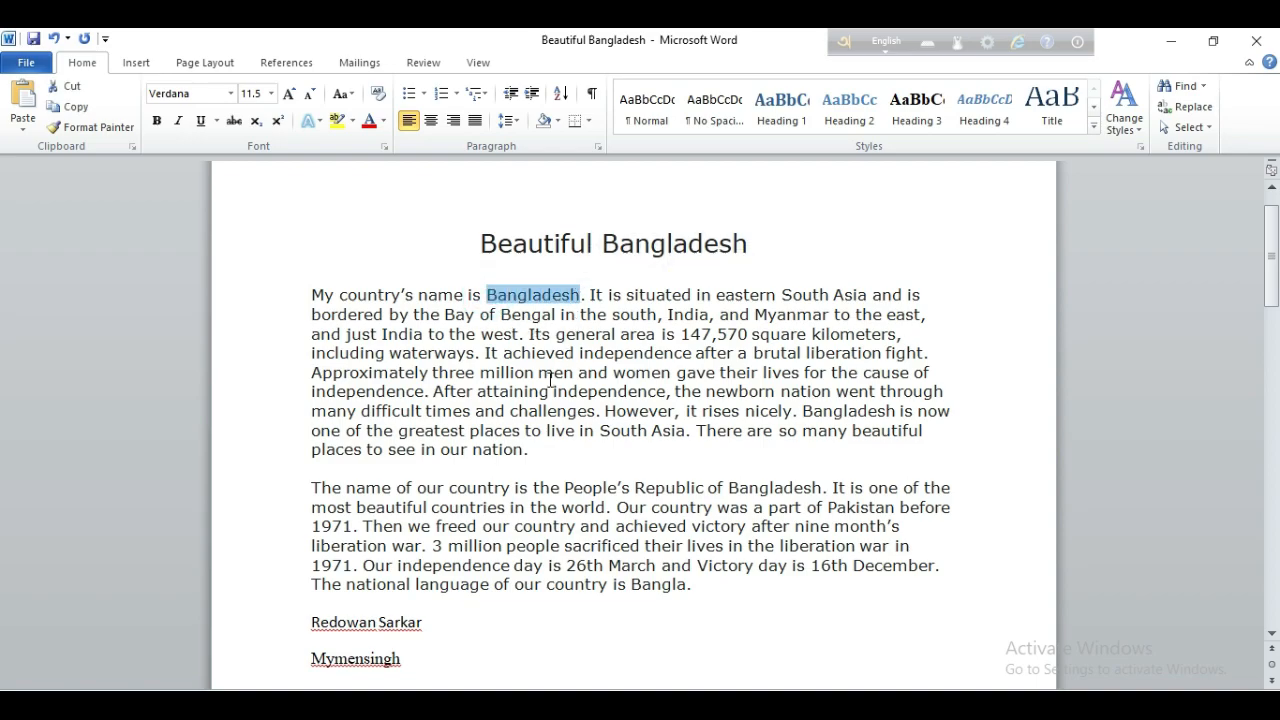
key("ctrl+k")
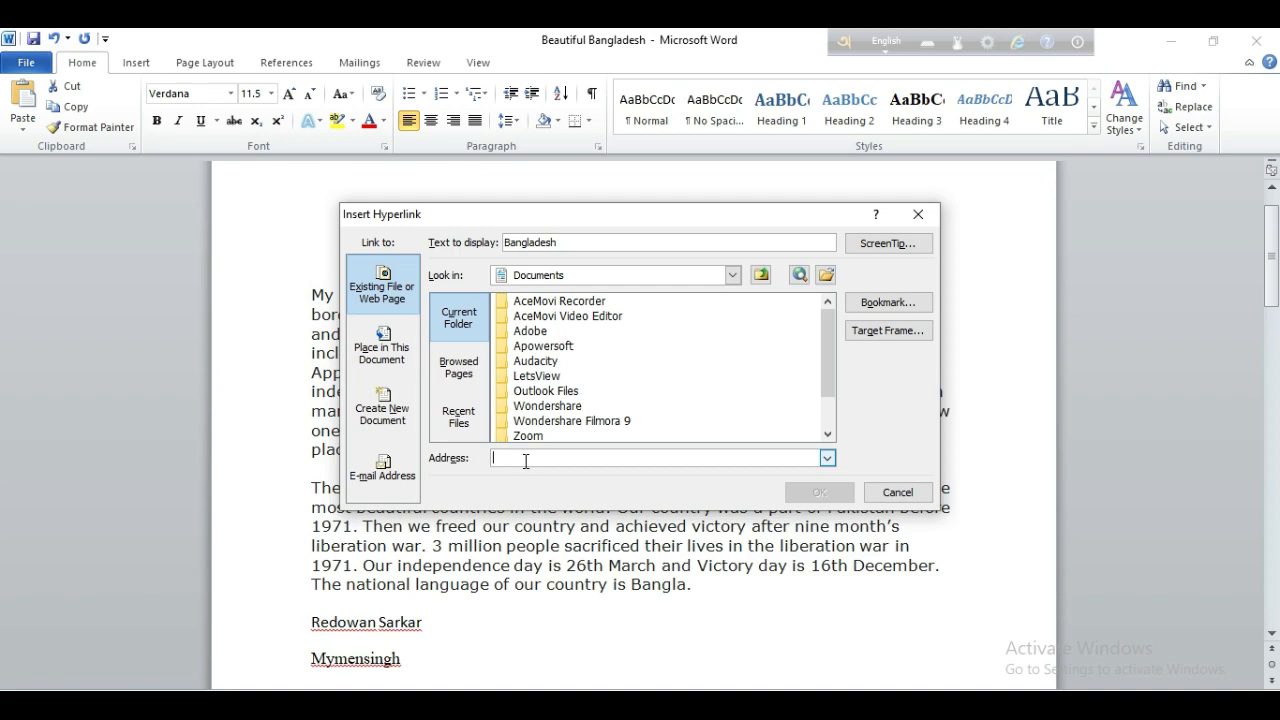
key("ctrl+v")
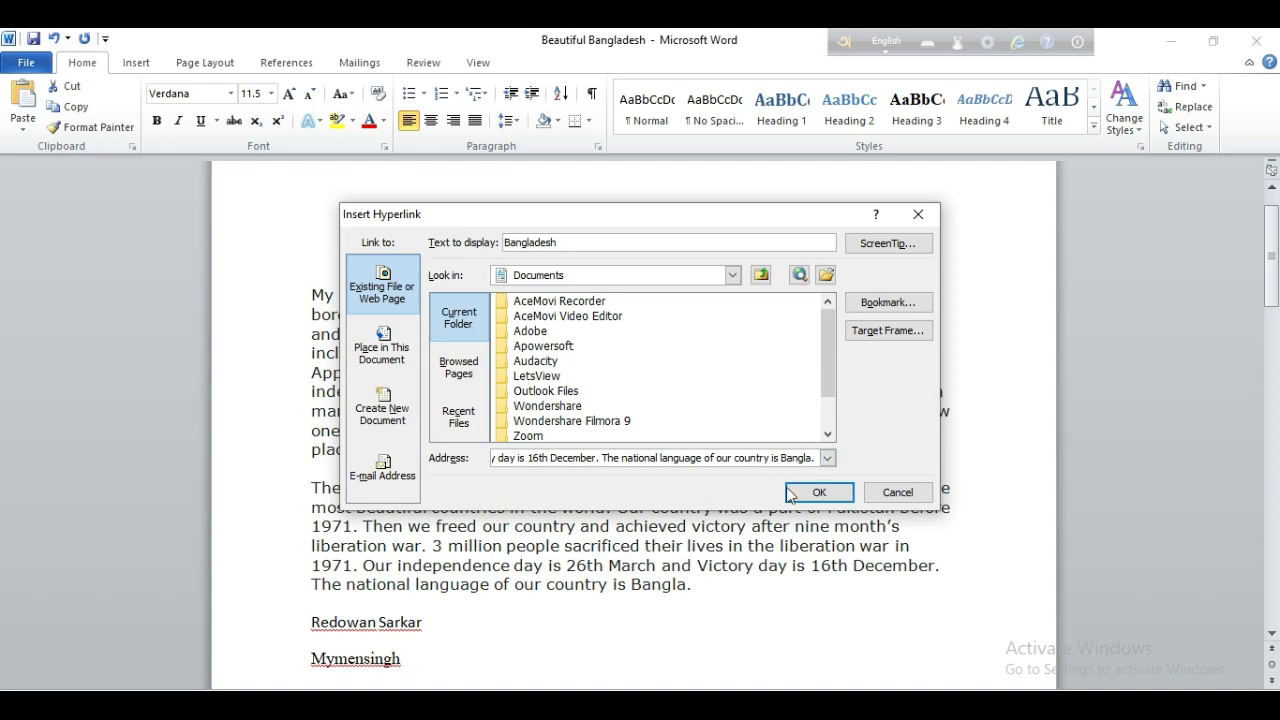
left_click(919, 214)
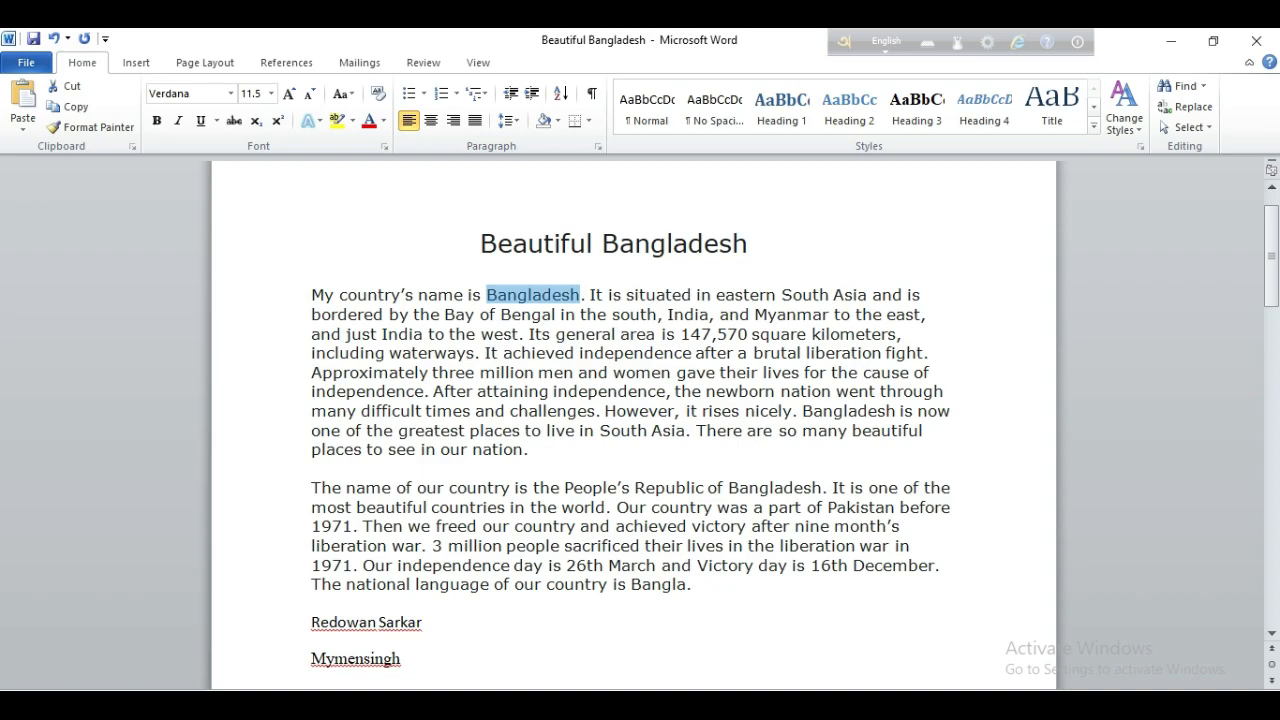
- Switch to the browser, copy the web address of the Bengali language article, and return to the Word document
left_click(660, 705)
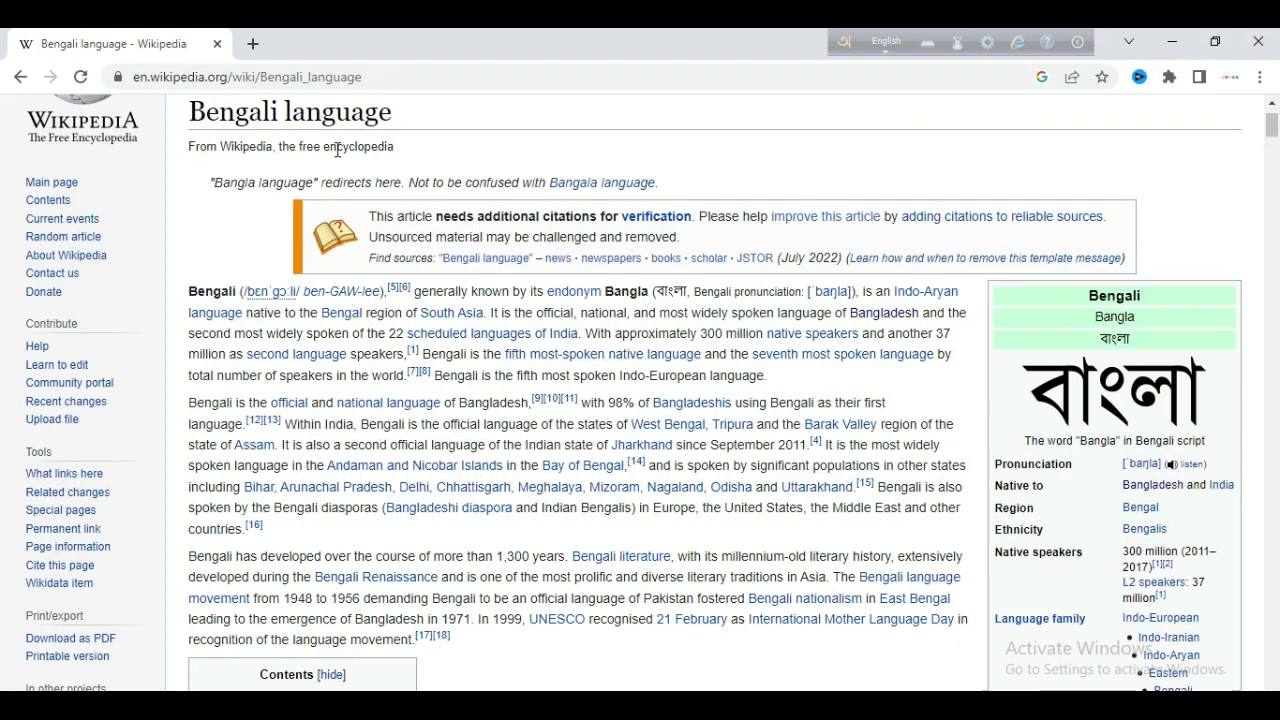
left_click(373, 76)
key("ctrl+c")
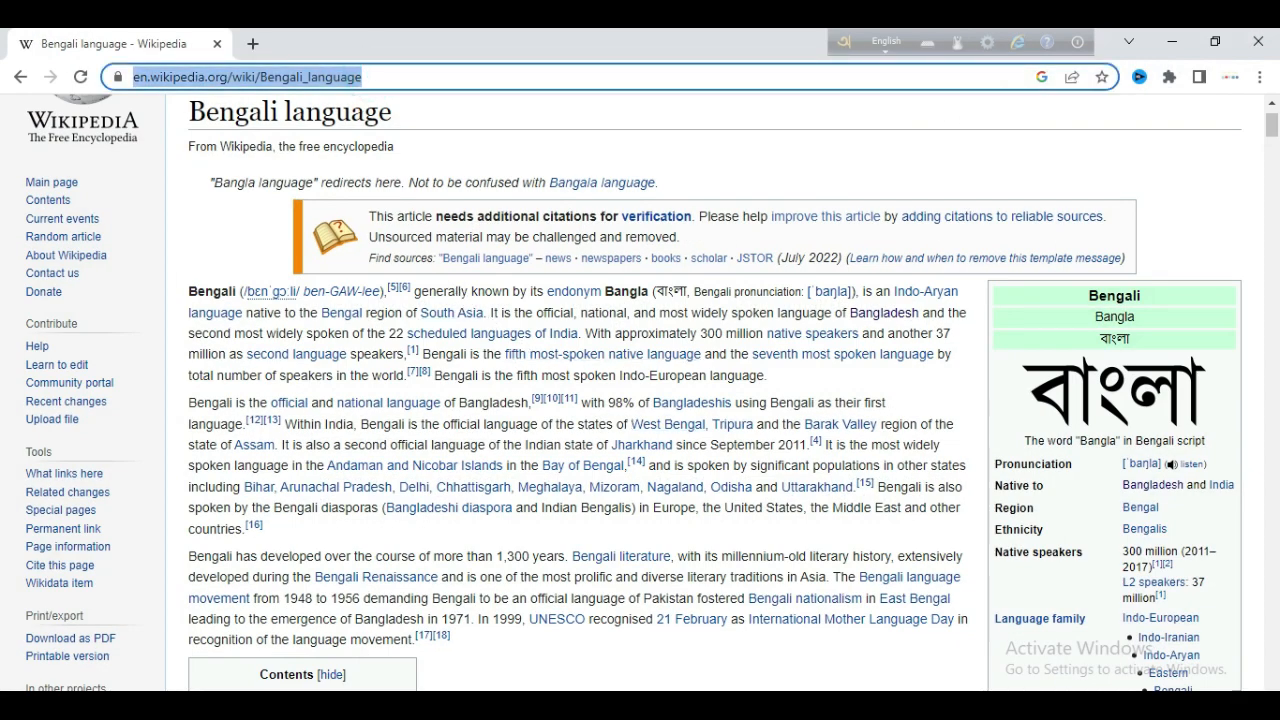
left_click(580, 705)
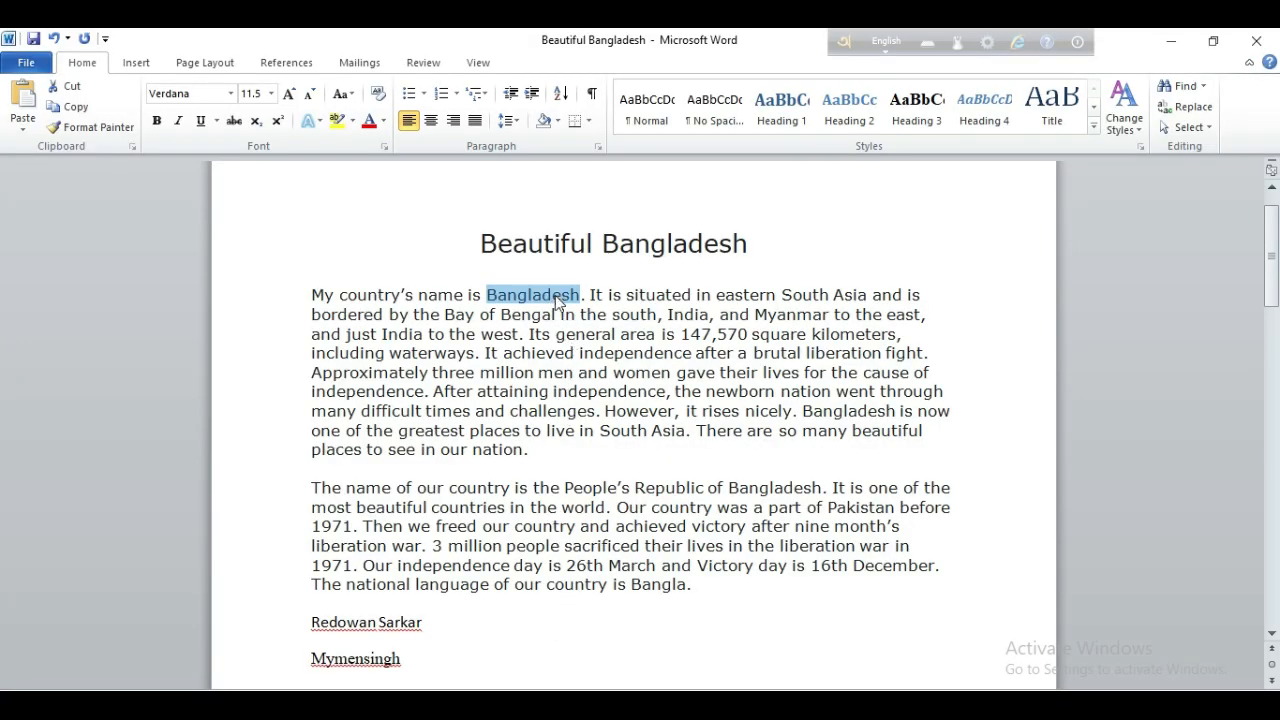
key("ctrl+k")
left_click(559, 459)
key("ctrl+v")
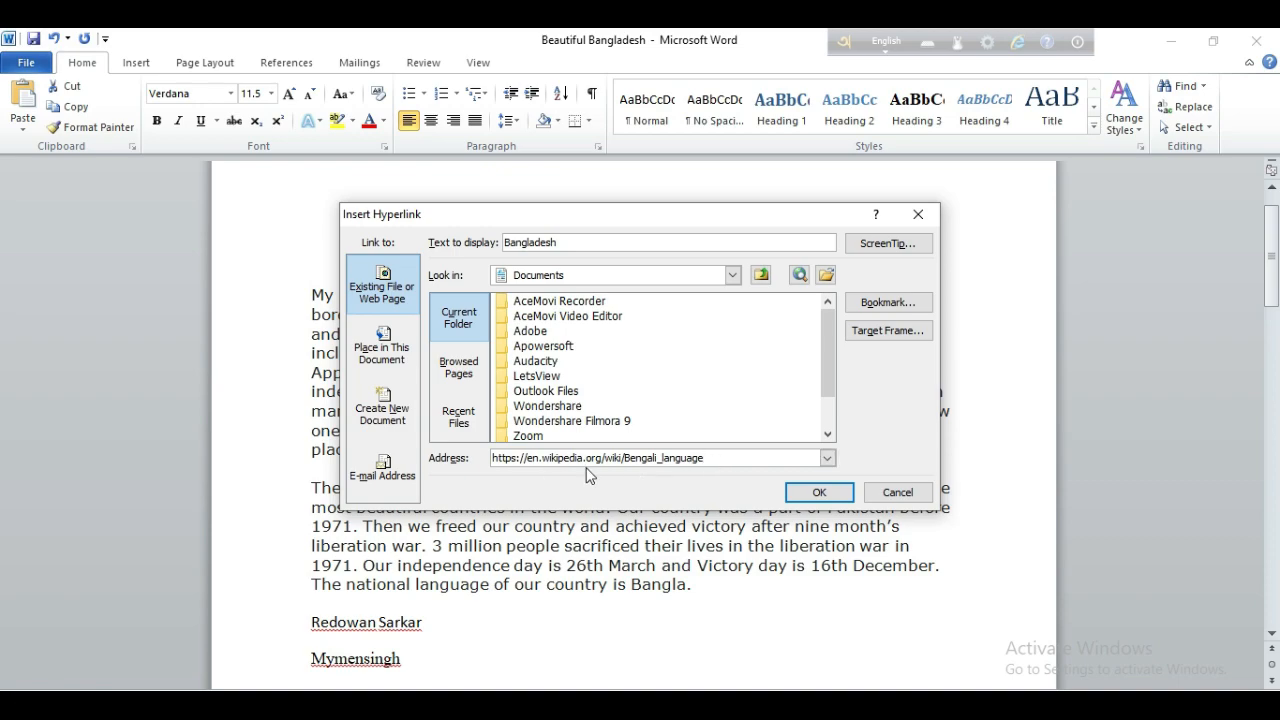
left_click(818, 492)
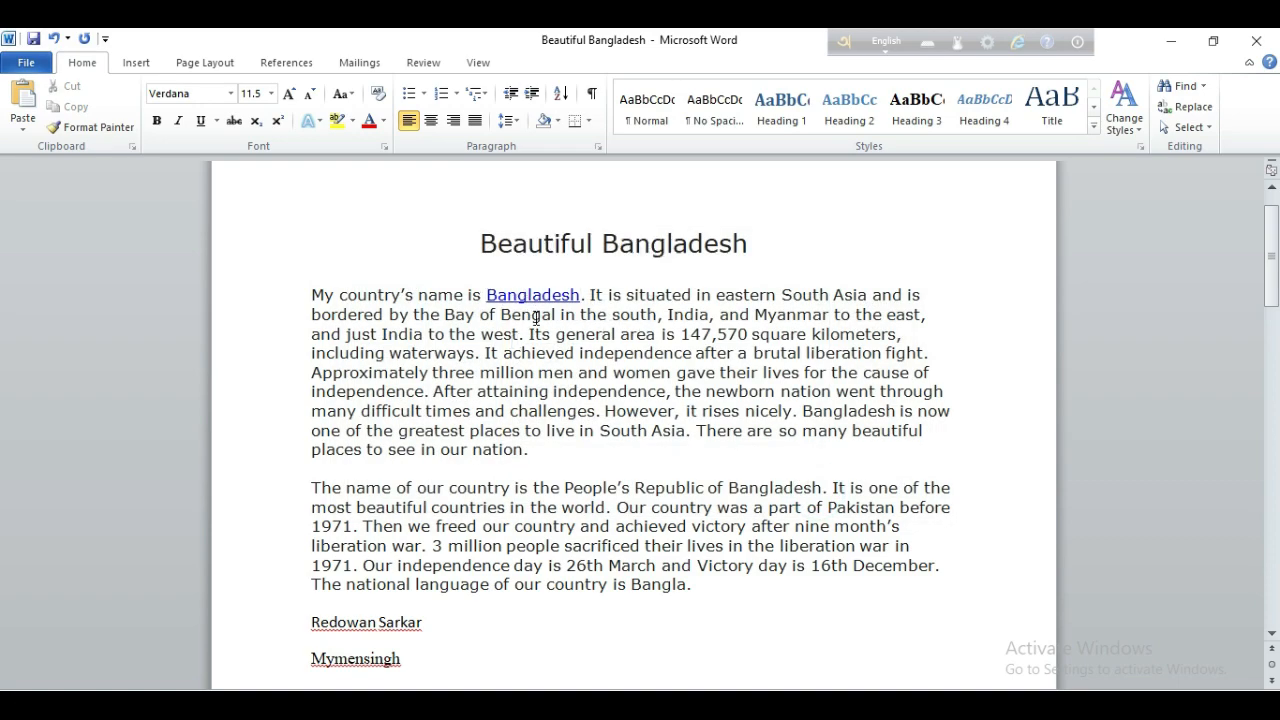
- Remove the hyperlink from the word "Bangladesh" in the first sentence
mouse_move(521, 298)
left_click(520, 297)
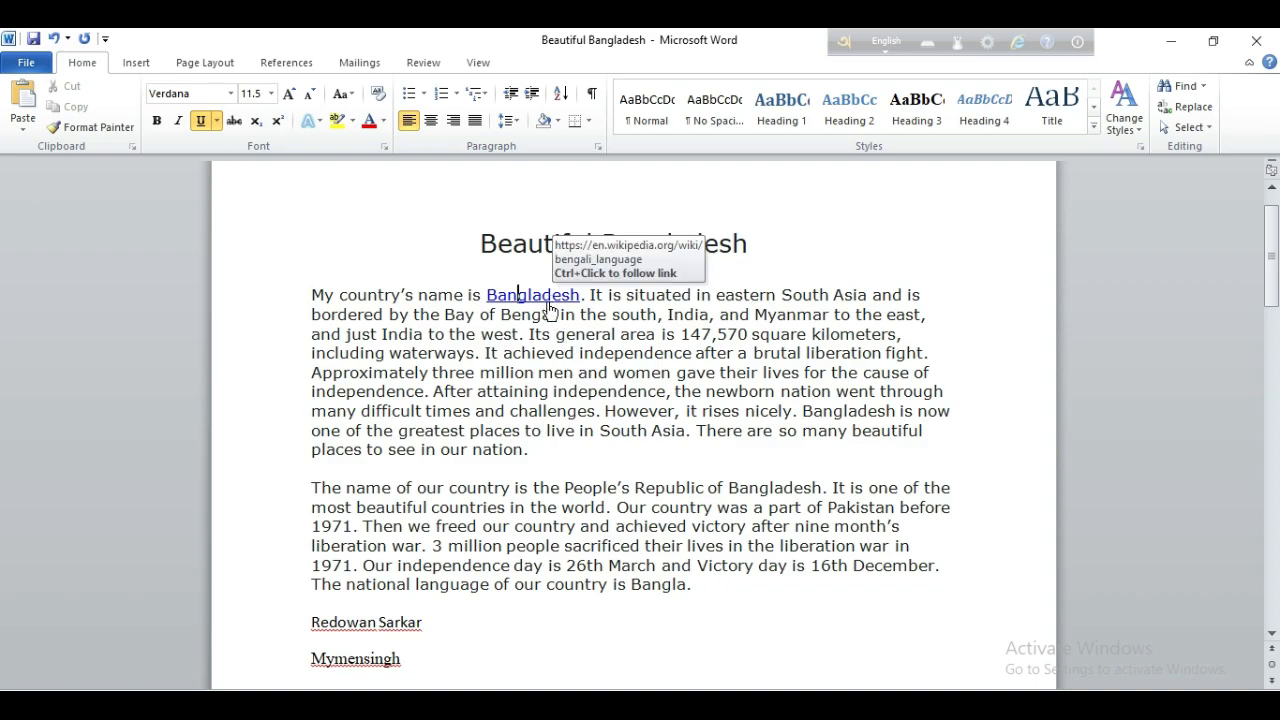
key("ctrl+k")
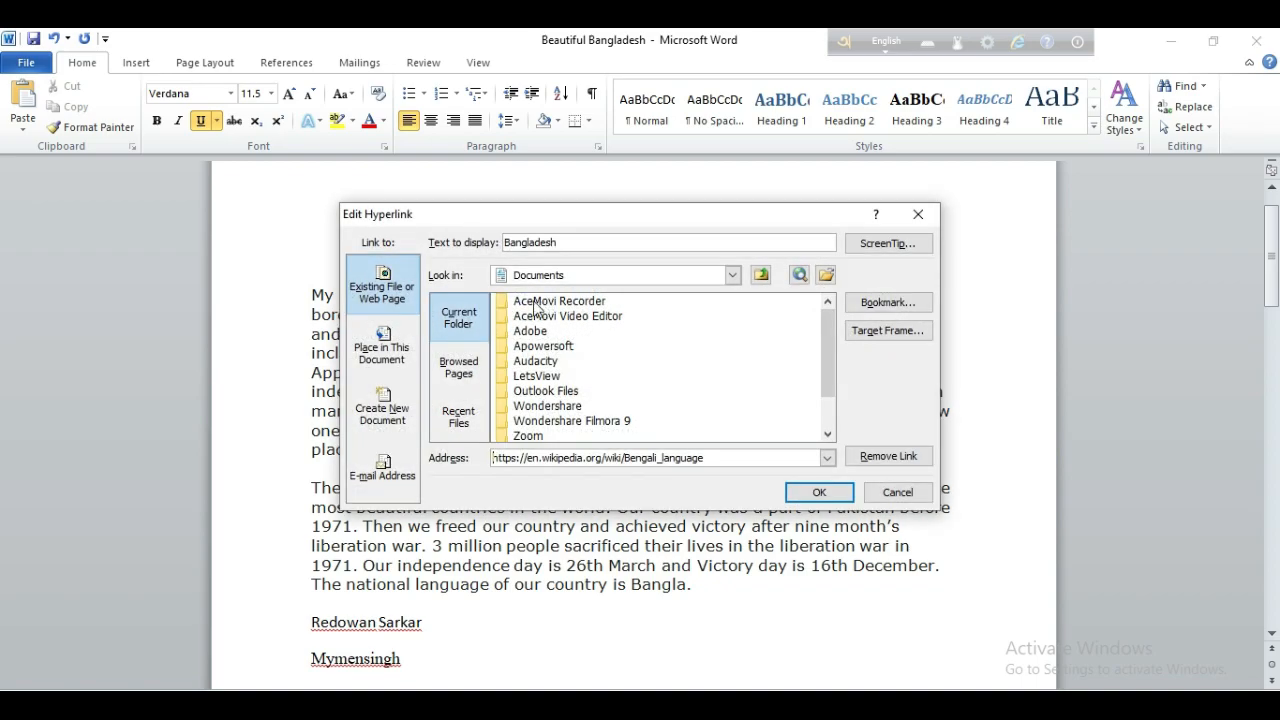
left_click(889, 456)
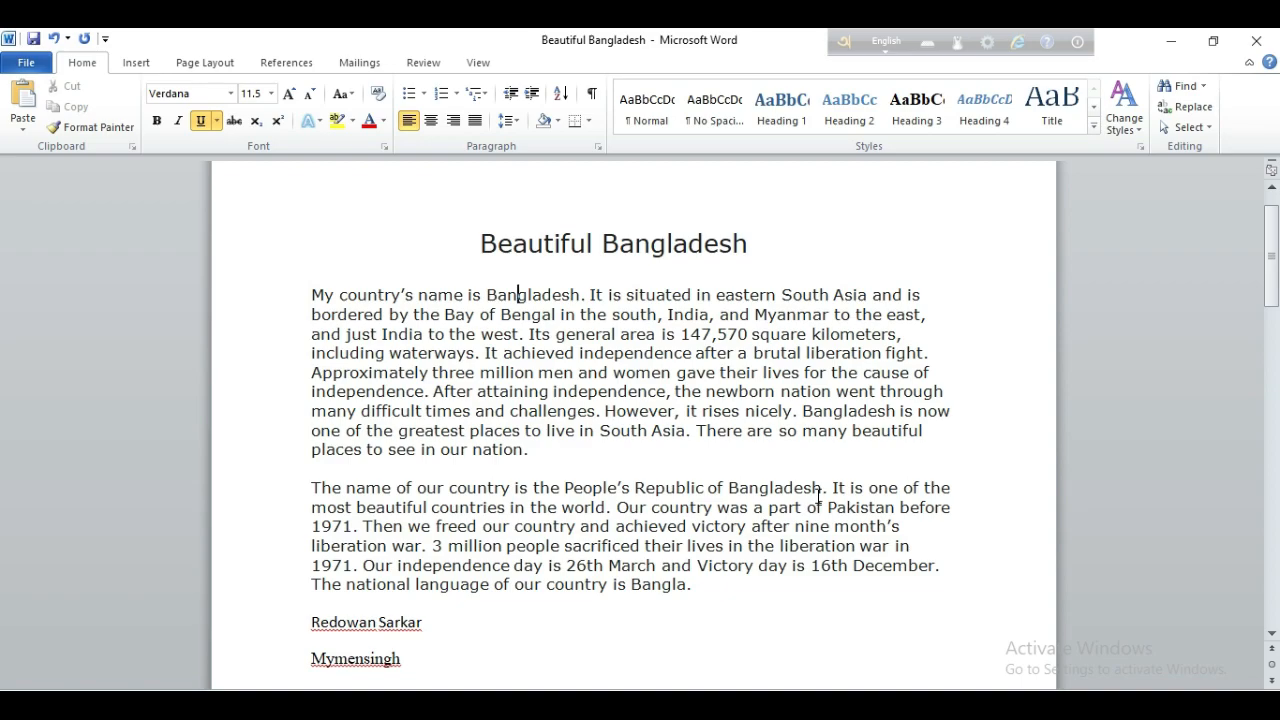
key("ctrl+k")
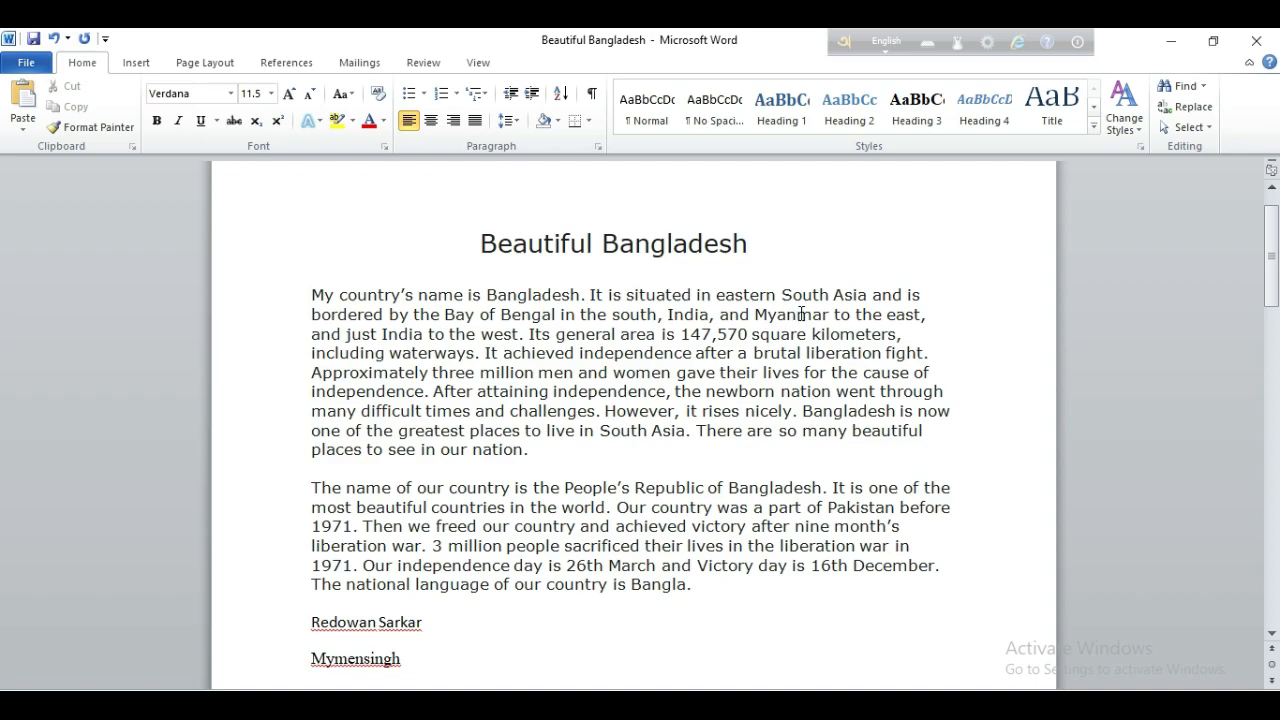
- Select the whole first paragraph under the title, justify it, and align it left again
left_click_drag(311, 294, 535, 452)
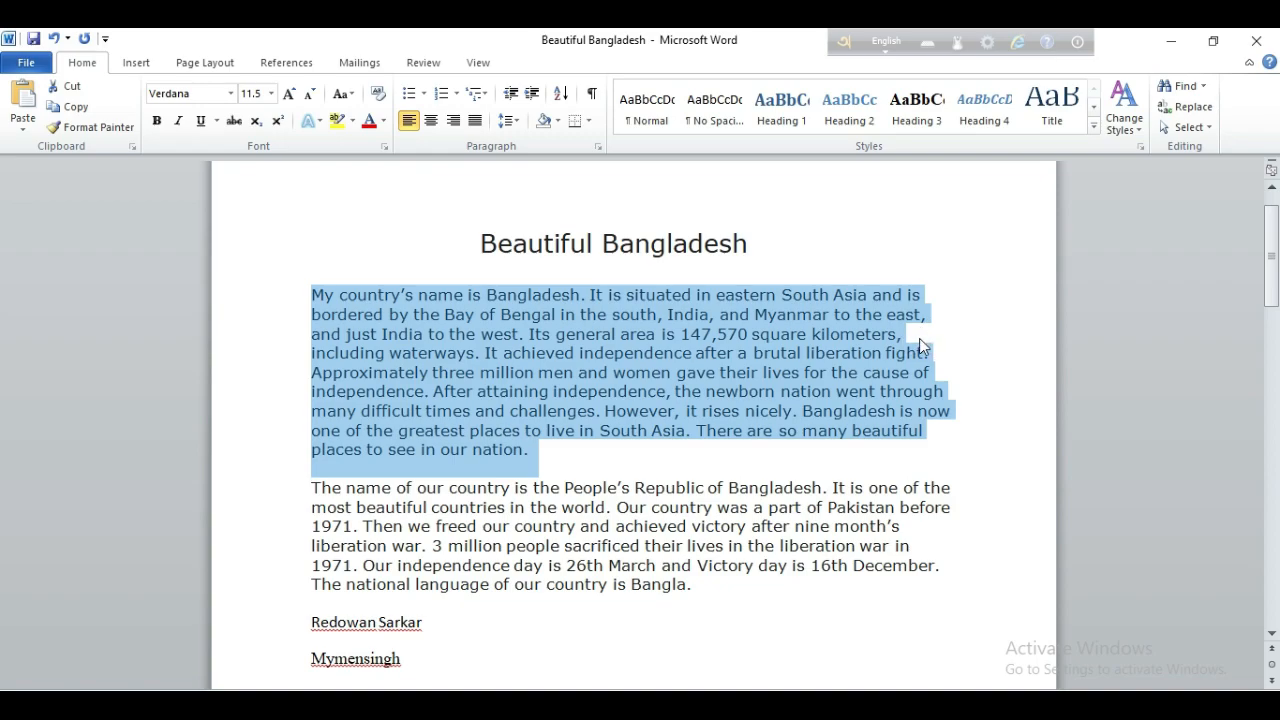
key("ctrl+j")
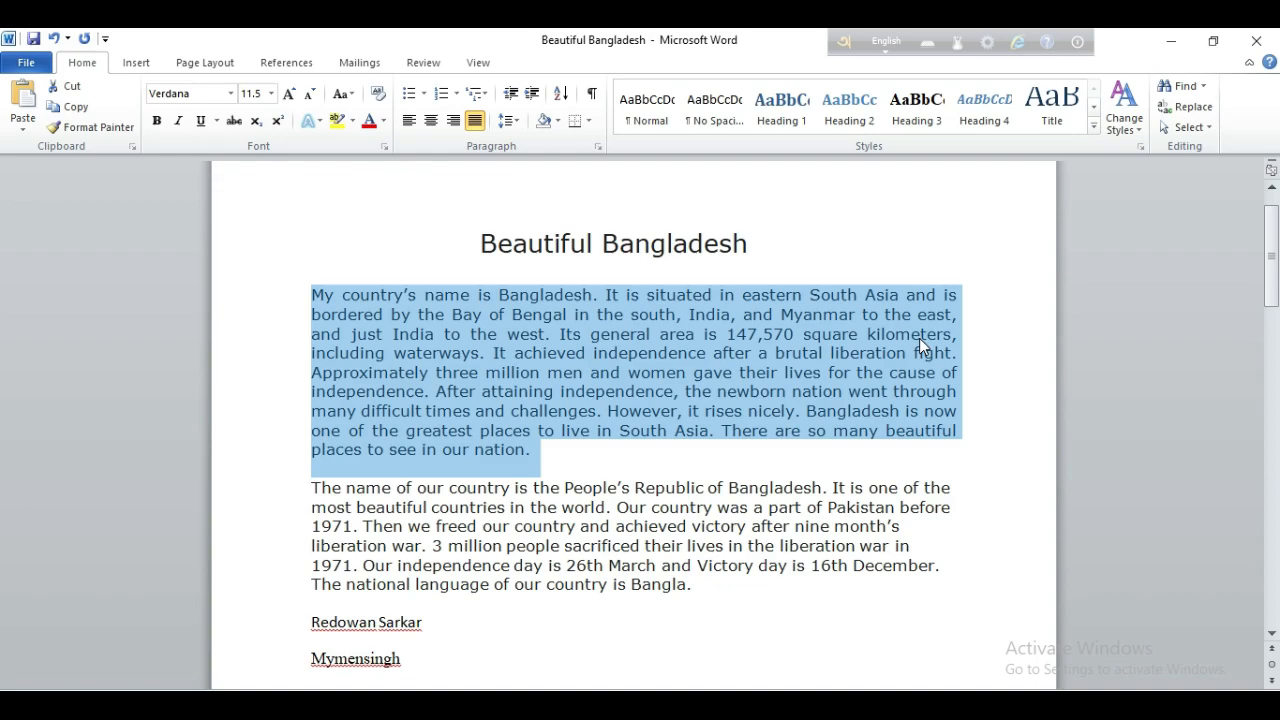
key("ctrl+l")
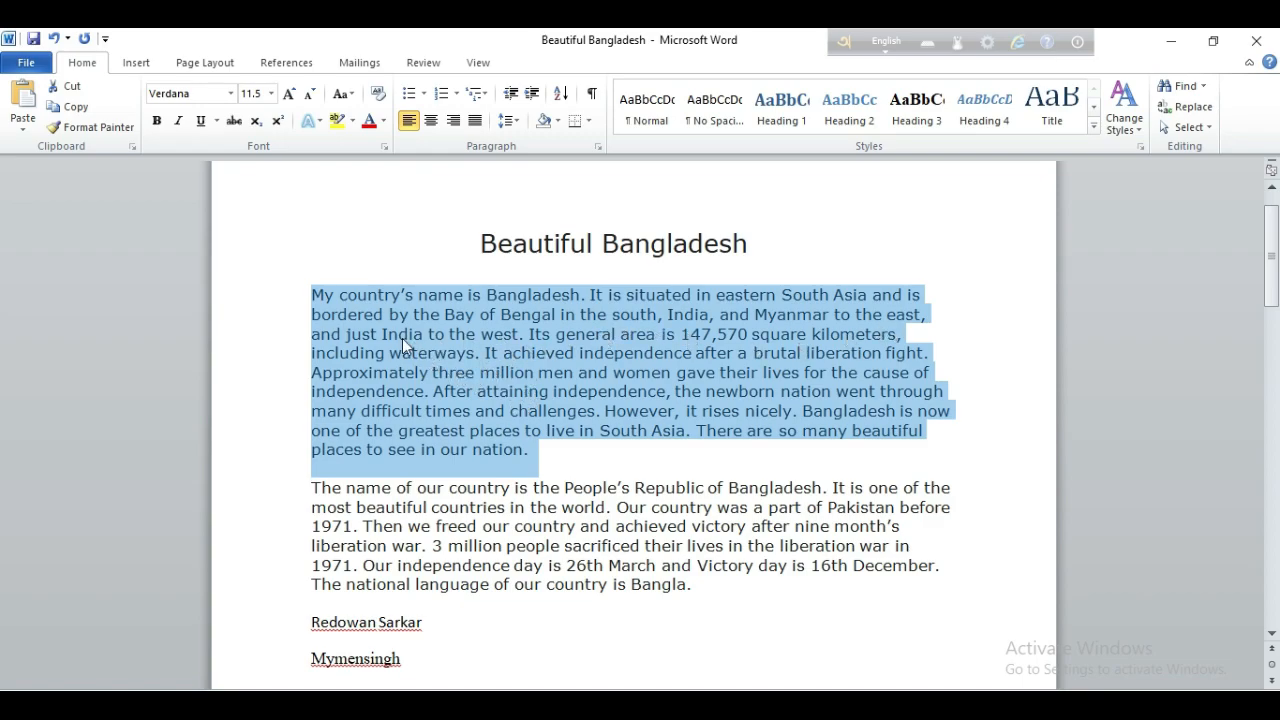
- Indent the first paragraph under the title by three levels, then remove the whole indent again
left_click(310, 295)
left_click_drag(310, 294, 535, 452)
key("ctrl+m")
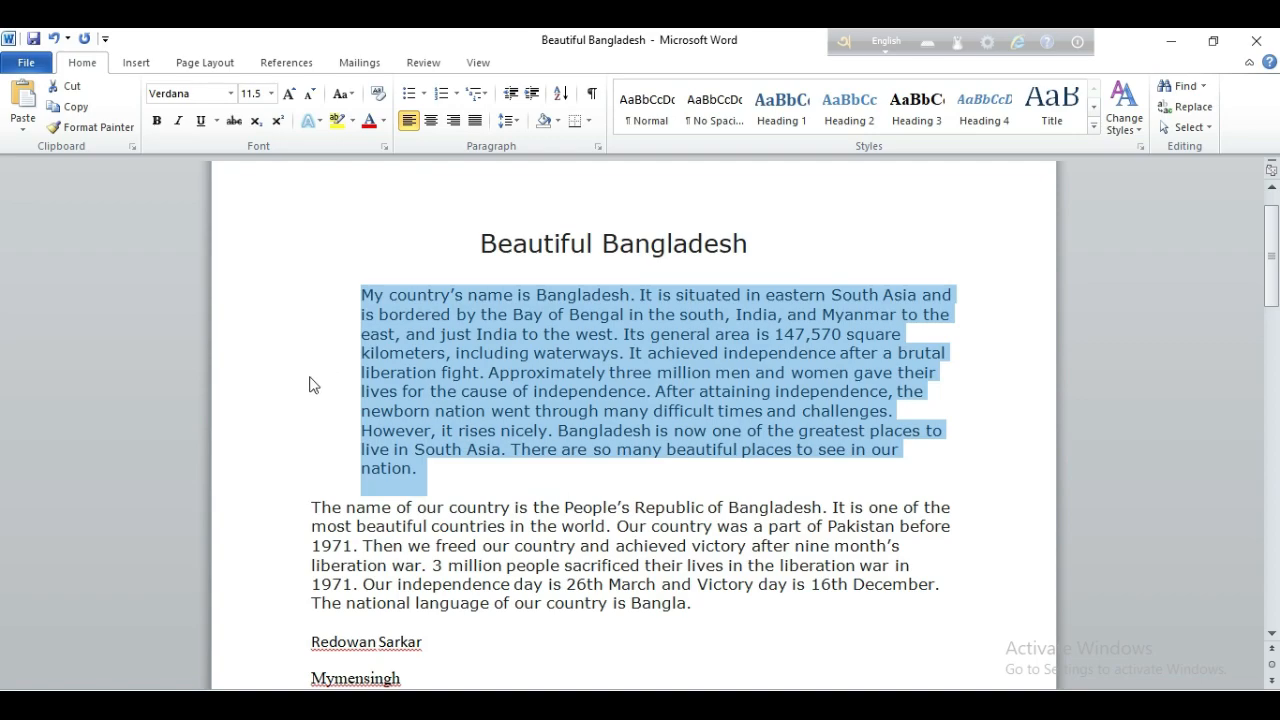
key("ctrl+m")
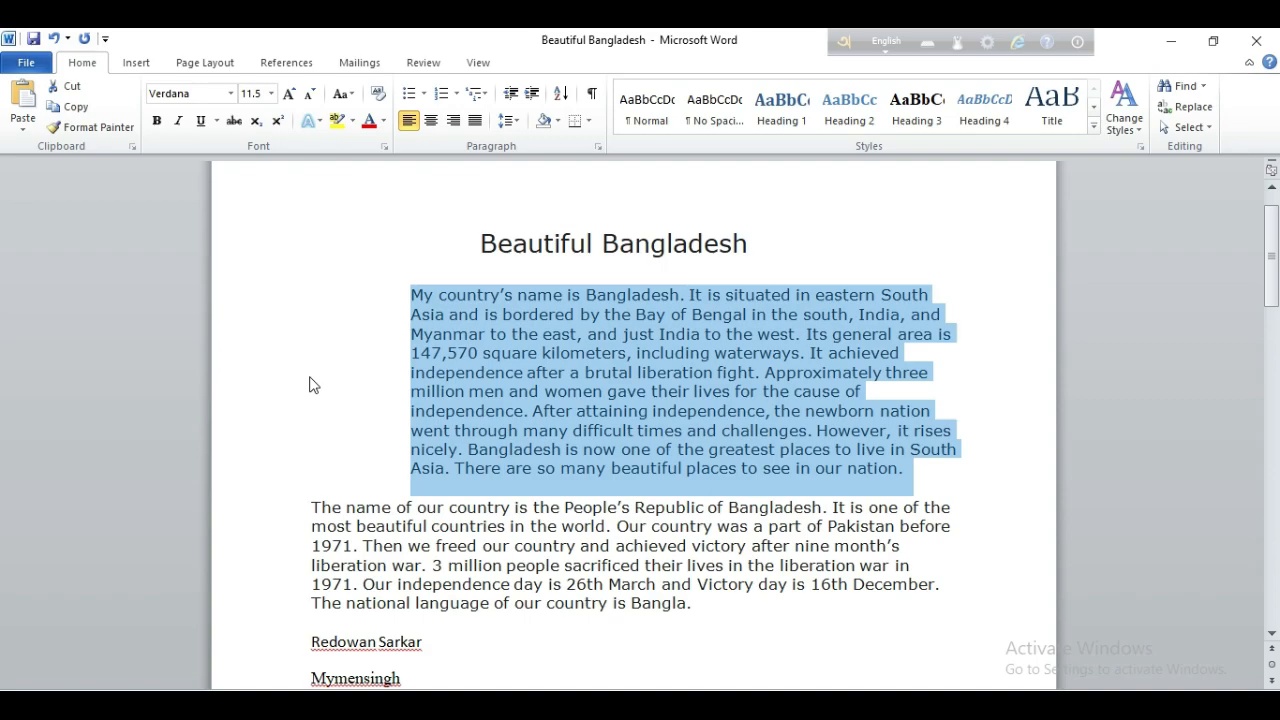
key("ctrl+m")
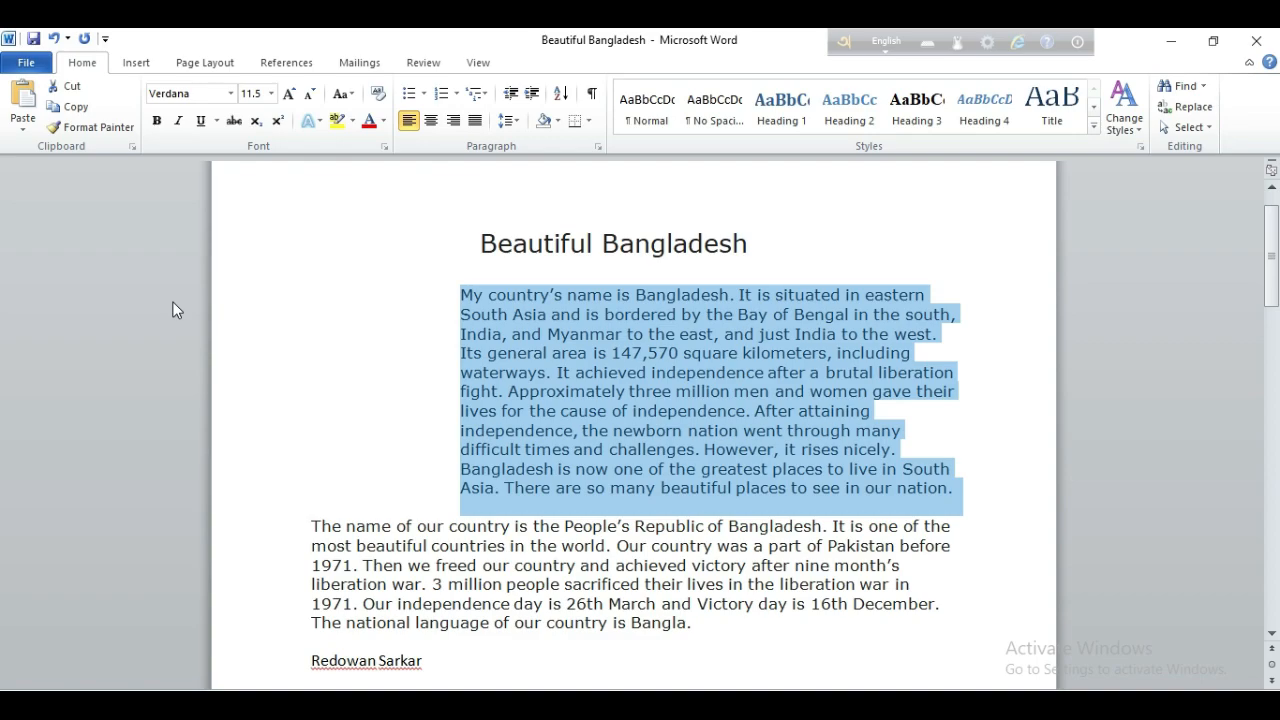
key("ctrl+shift+m")
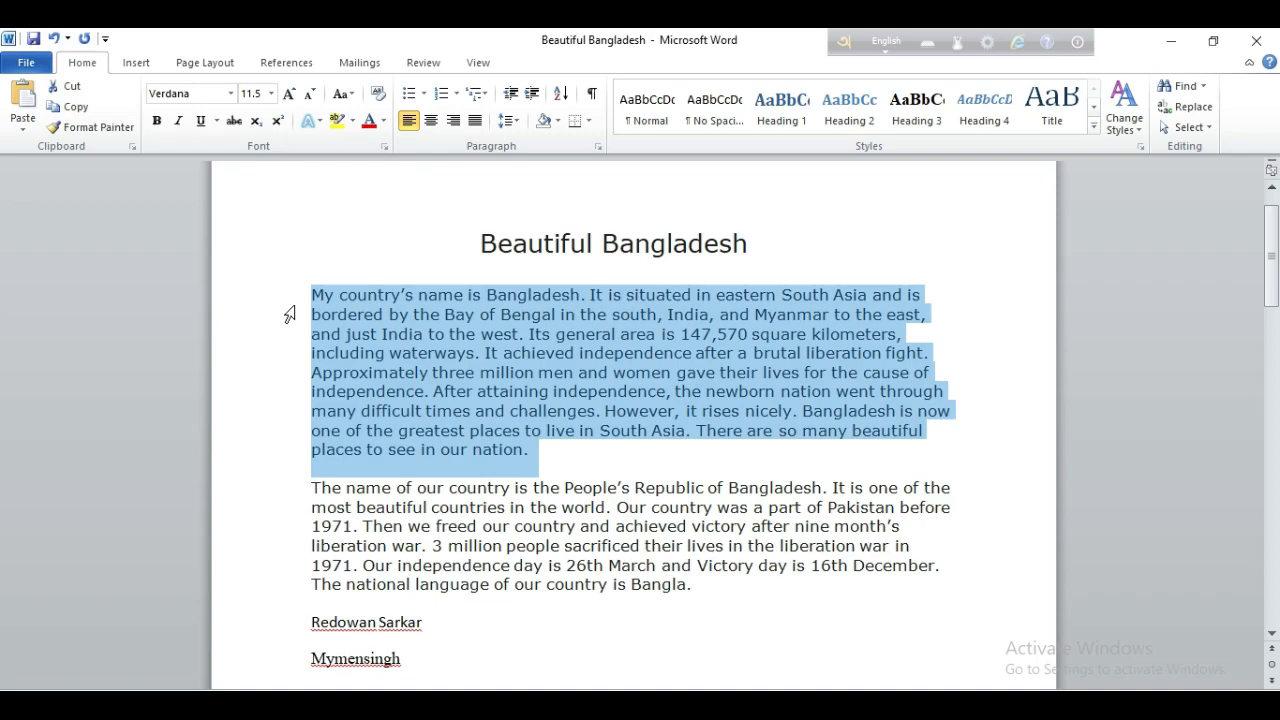
- Create a new blank document and close it again to return to the Beautiful Bangladesh document
key("ctrl+n")
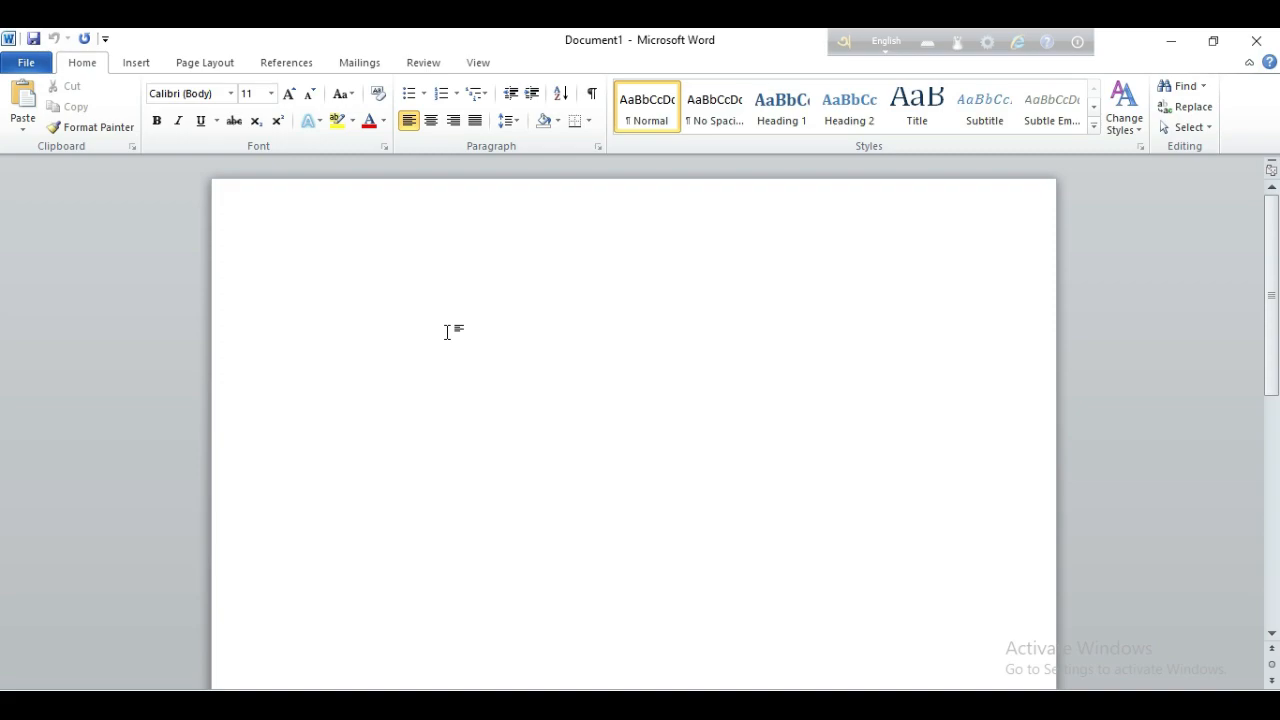
left_click(1256, 41)
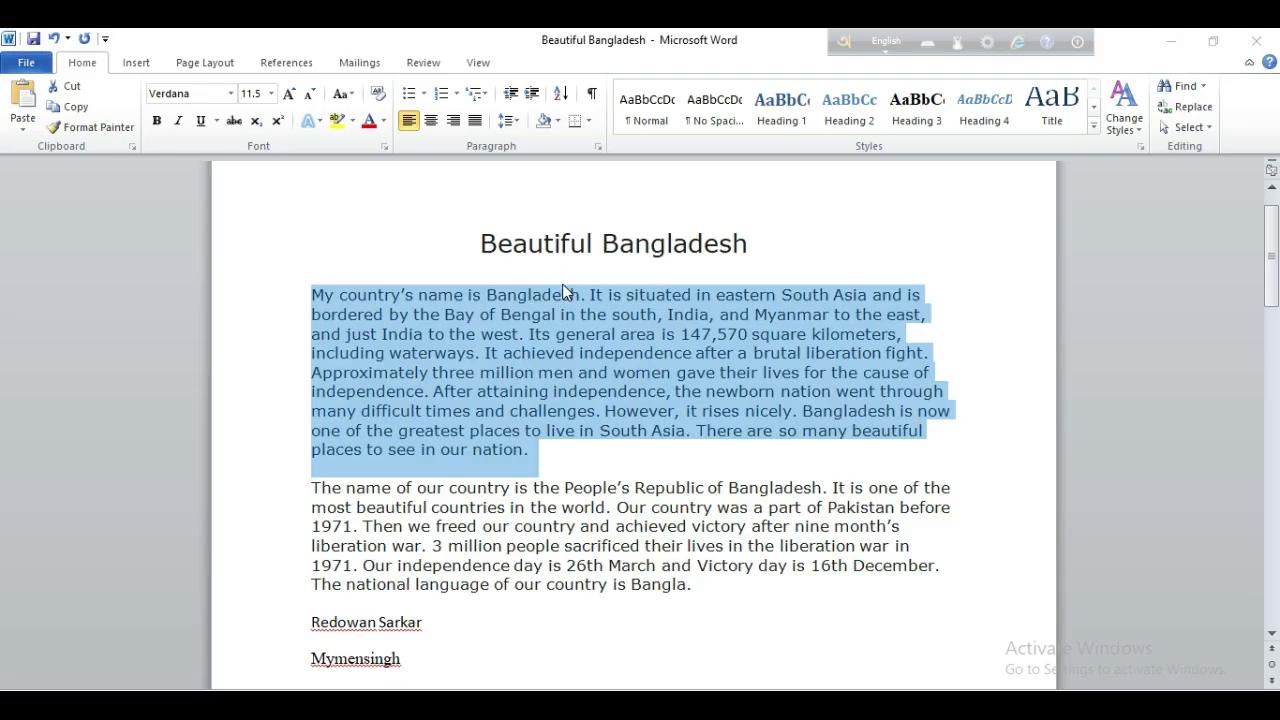
- Bring up the dialog for opening a file, dismiss it, and call up printing for the document
key("ctrl+o")
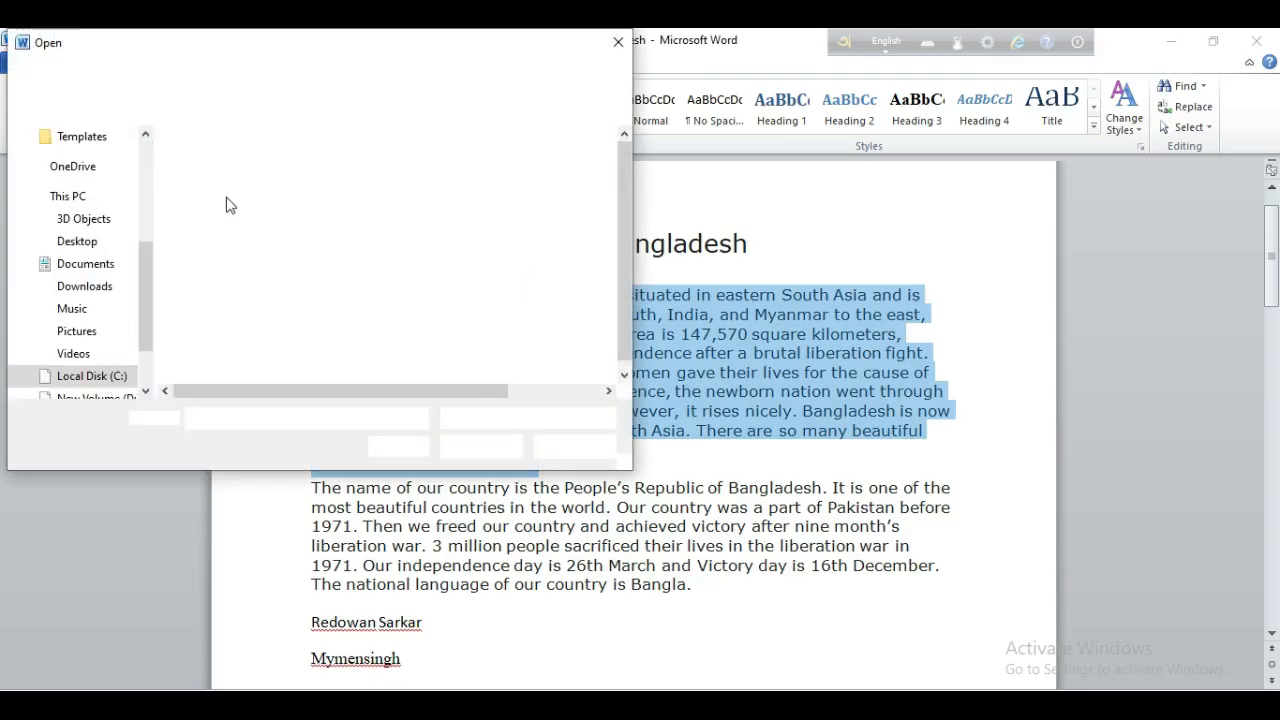
scroll(294, 262, "down", 1)
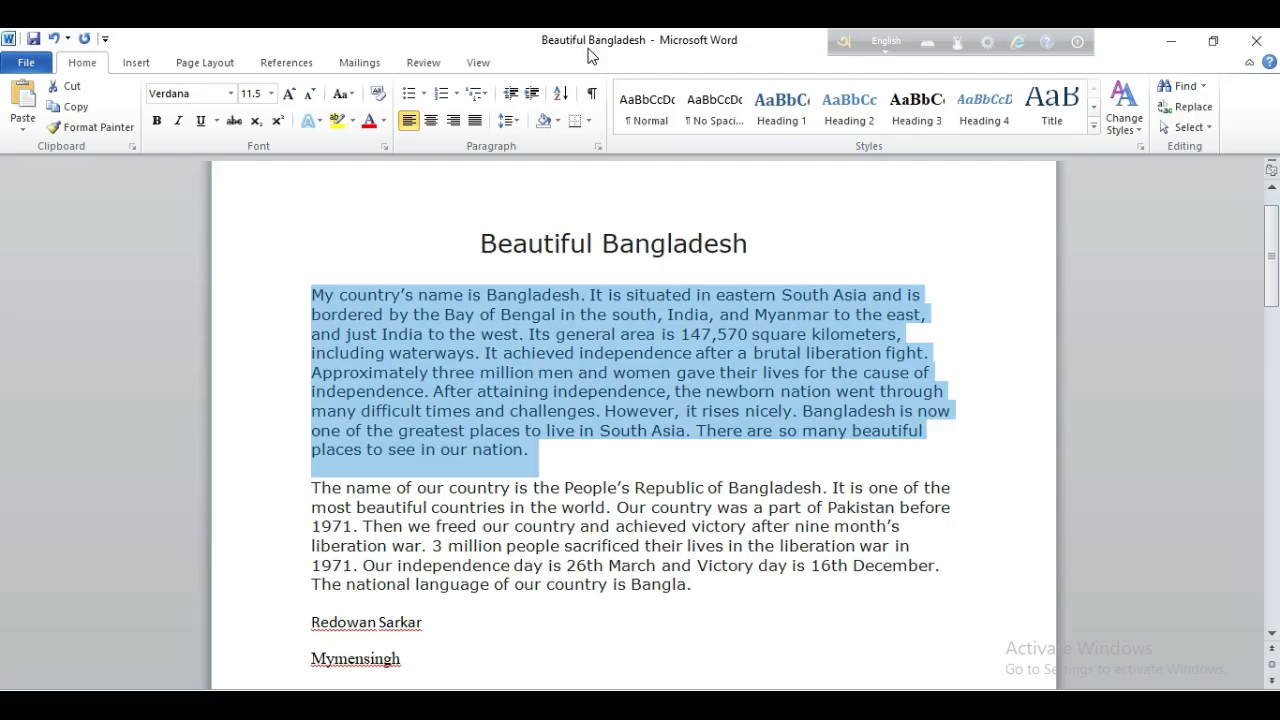
left_click(317, 250)
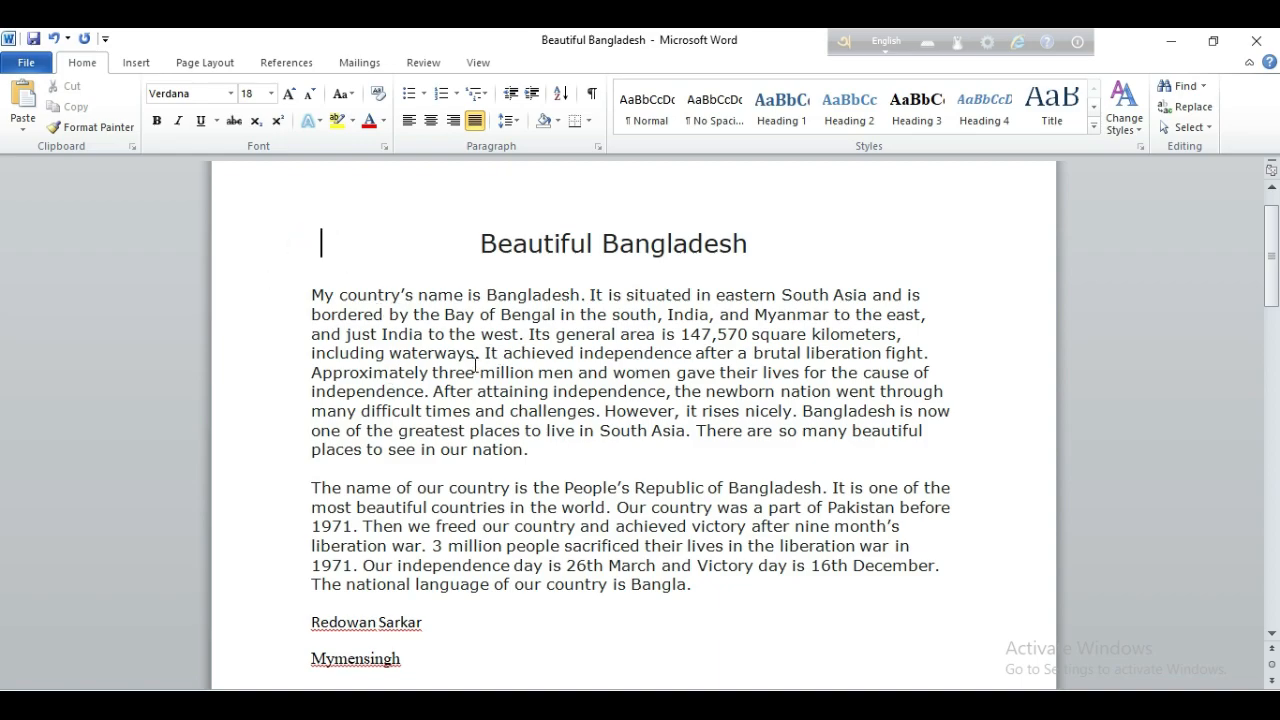
key("ctrl+p")
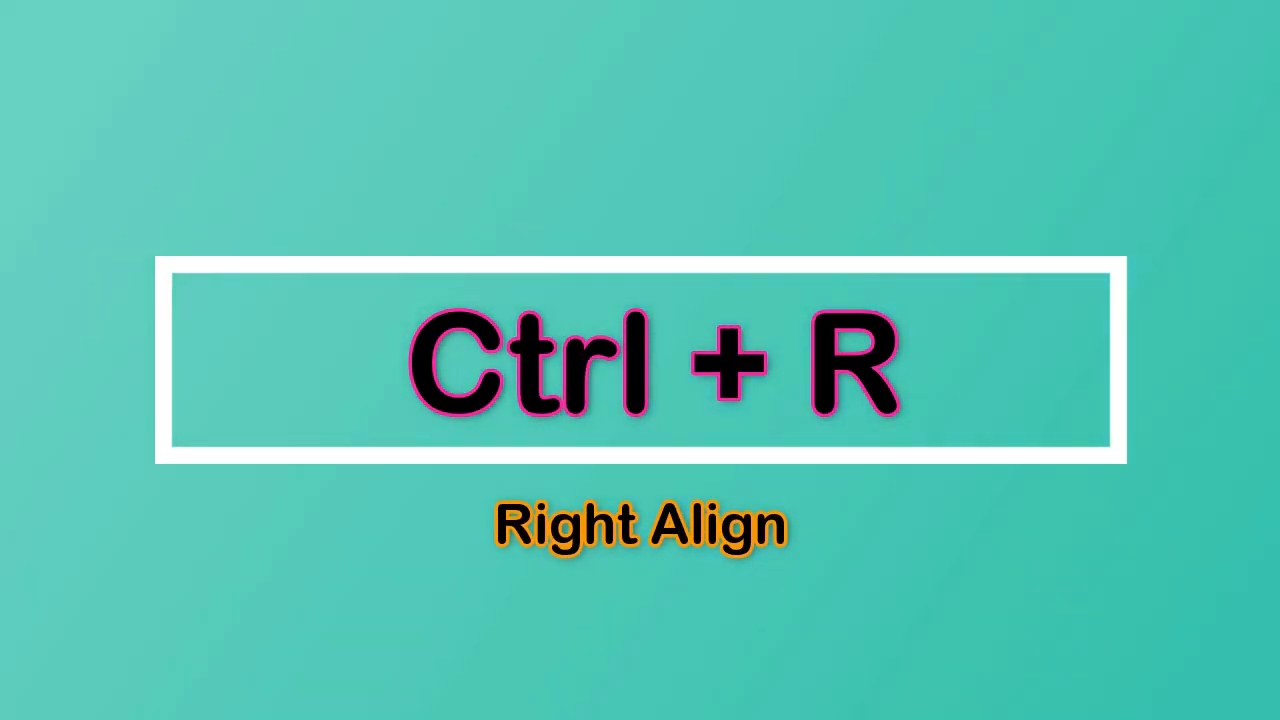
- Right-align the three name and address lines below the paragraph, then align them left again
left_click_drag(306, 530, 430, 603)
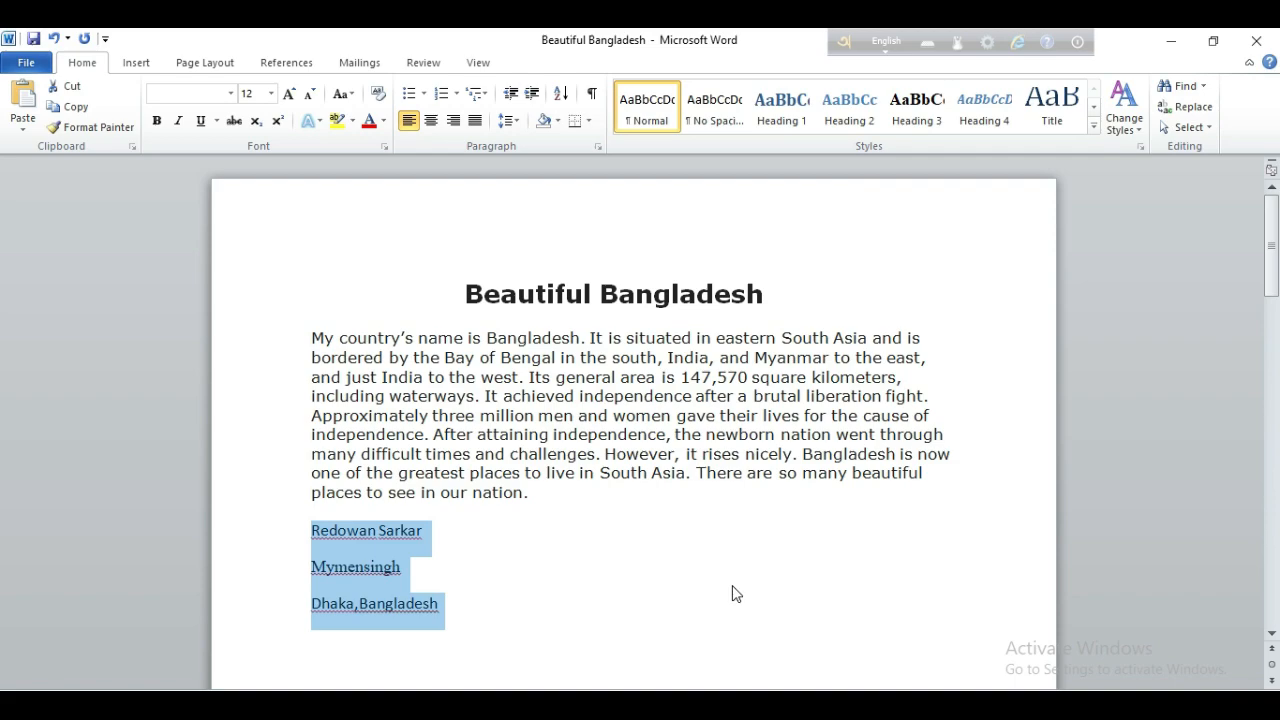
key("ctrl+r")
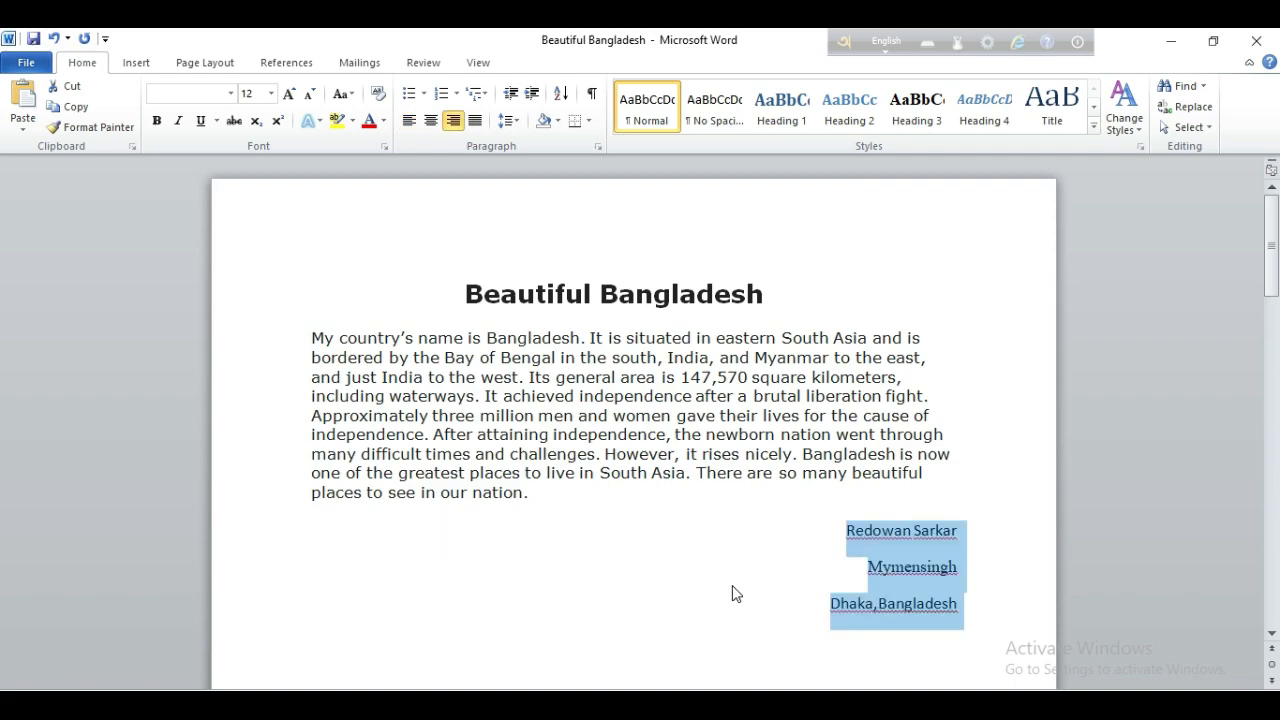
key("ctrl+l")
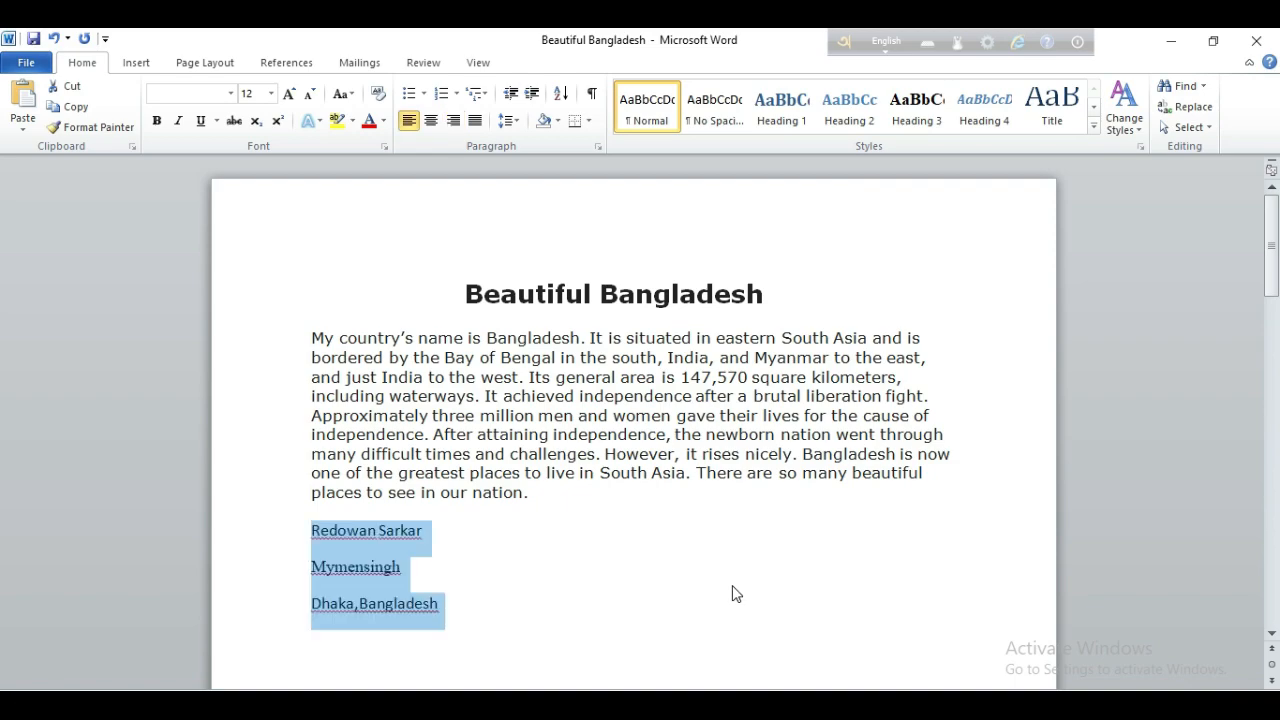
left_click(646, 553)
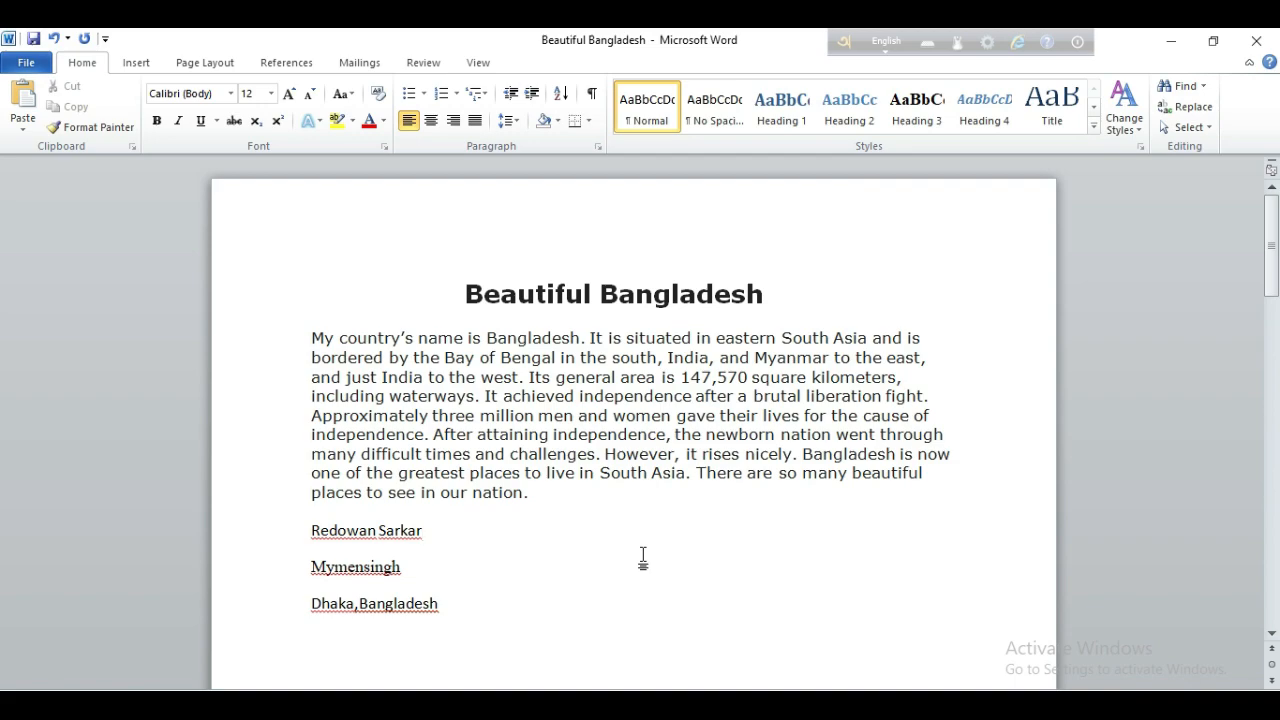
- Give the paragraph under the title a hanging indent of six levels, then reset its paragraph formatting
left_click_drag(312, 338, 940, 434)
key("ctrl+t")
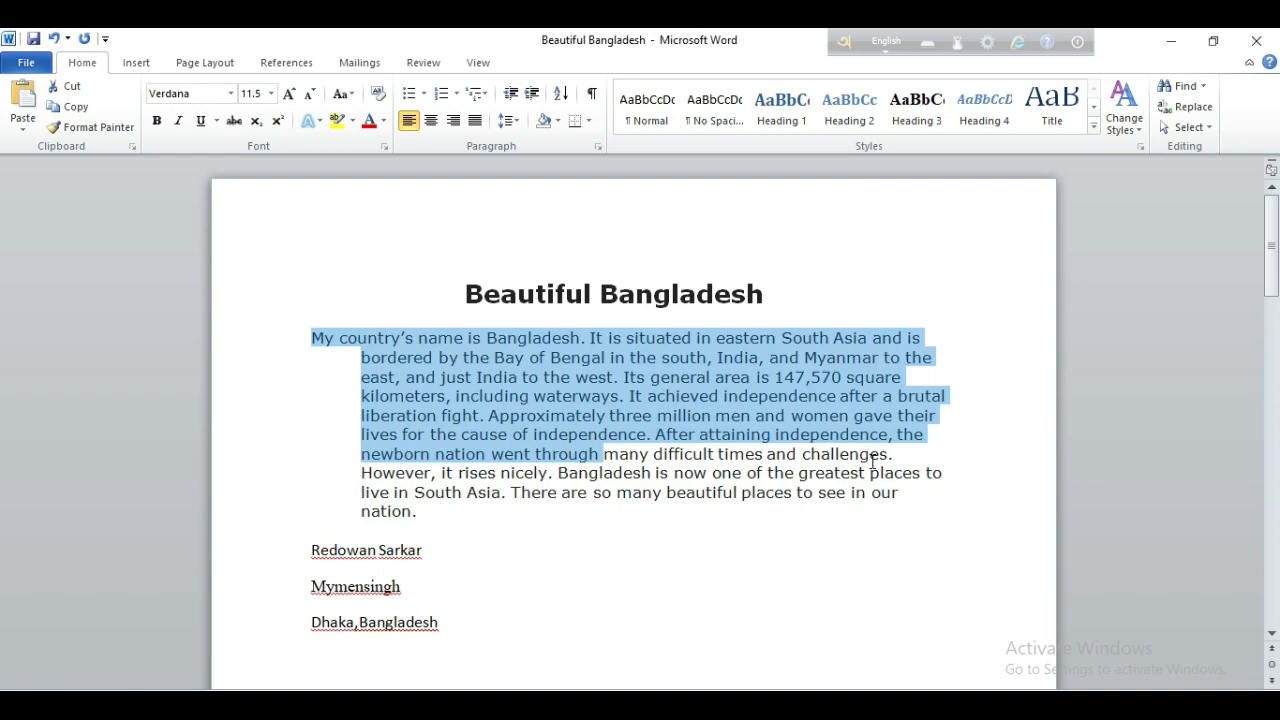
key("ctrl+t")
key("ctrl+t")
key("ctrl+t")
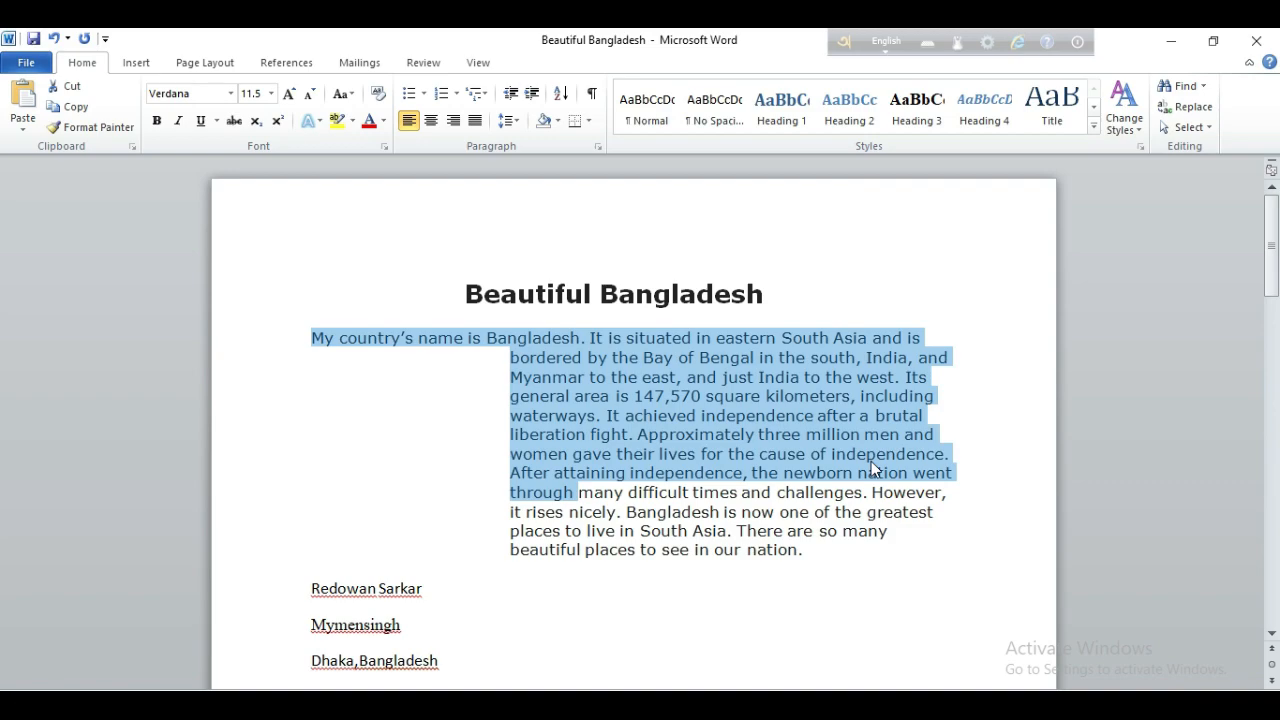
key("ctrl+t")
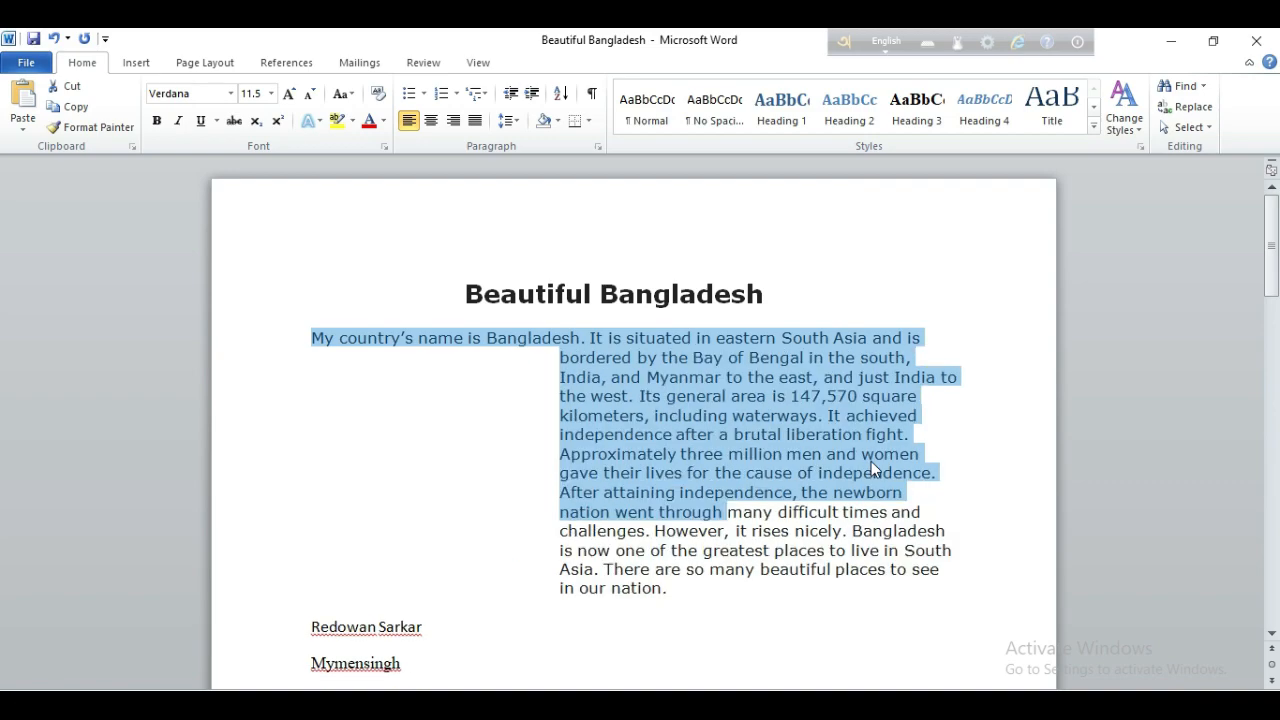
key("ctrl+t")
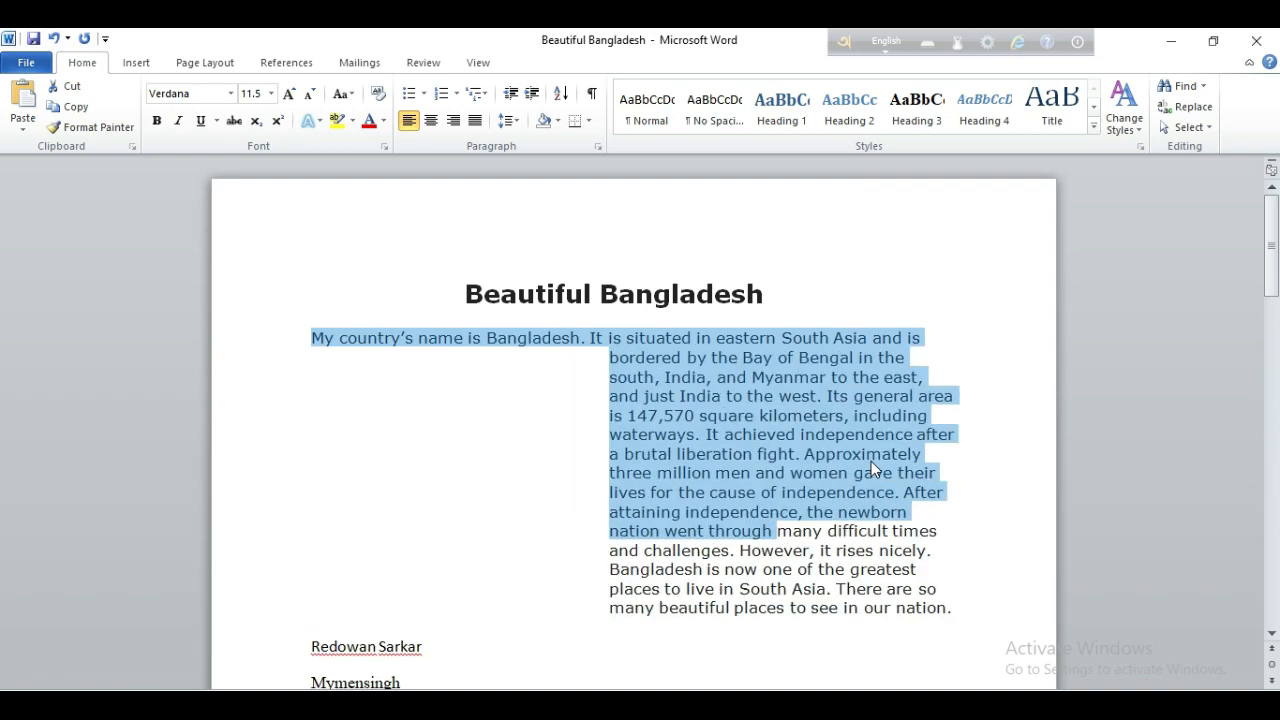
key("ctrl+q")
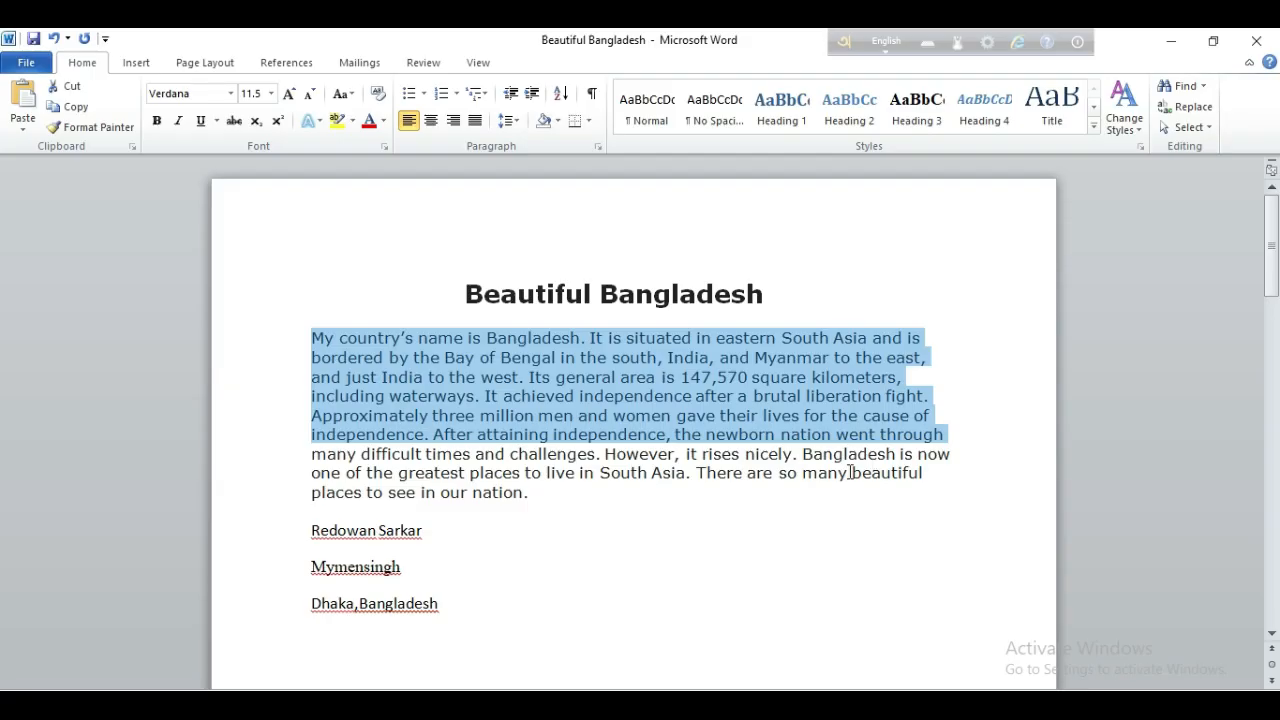
- Underline the word "achieved" in the paragraph under the title, then remove the underline again
left_click(620, 543)
left_click_drag(502, 396, 575, 396)
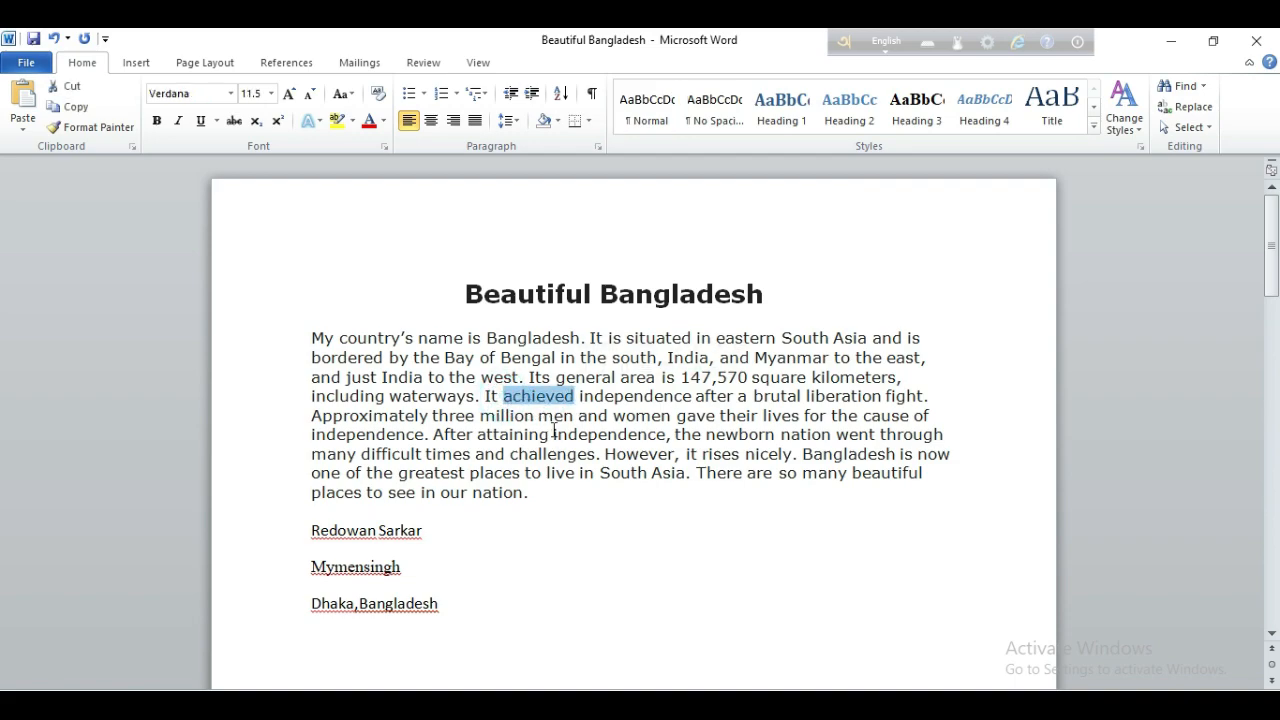
key("ctrl+u")
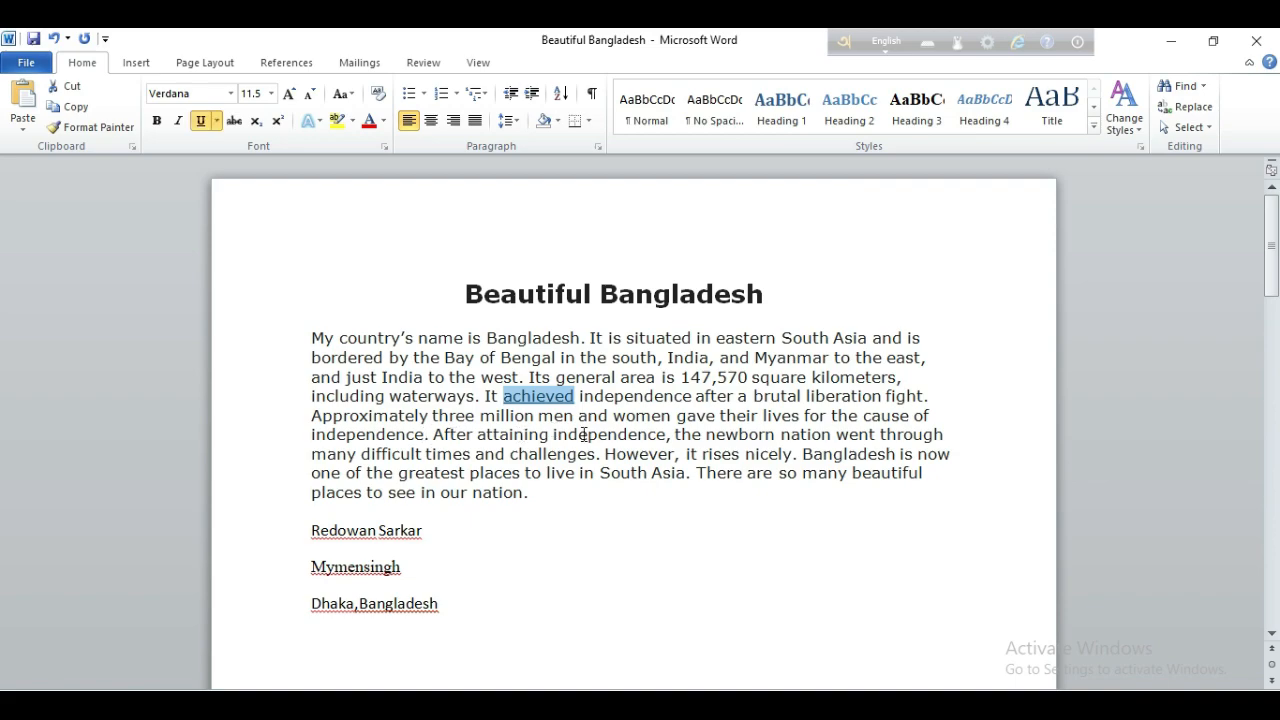
key("ctrl+u")
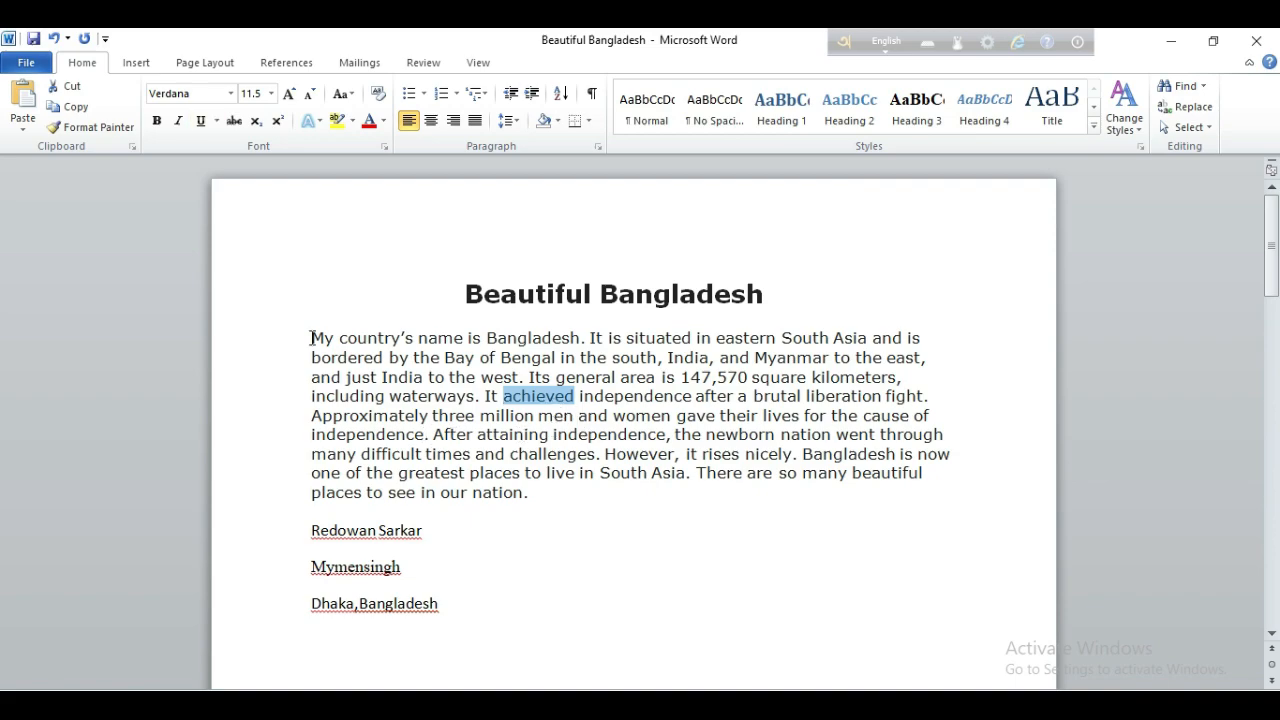
double_click(313, 338)
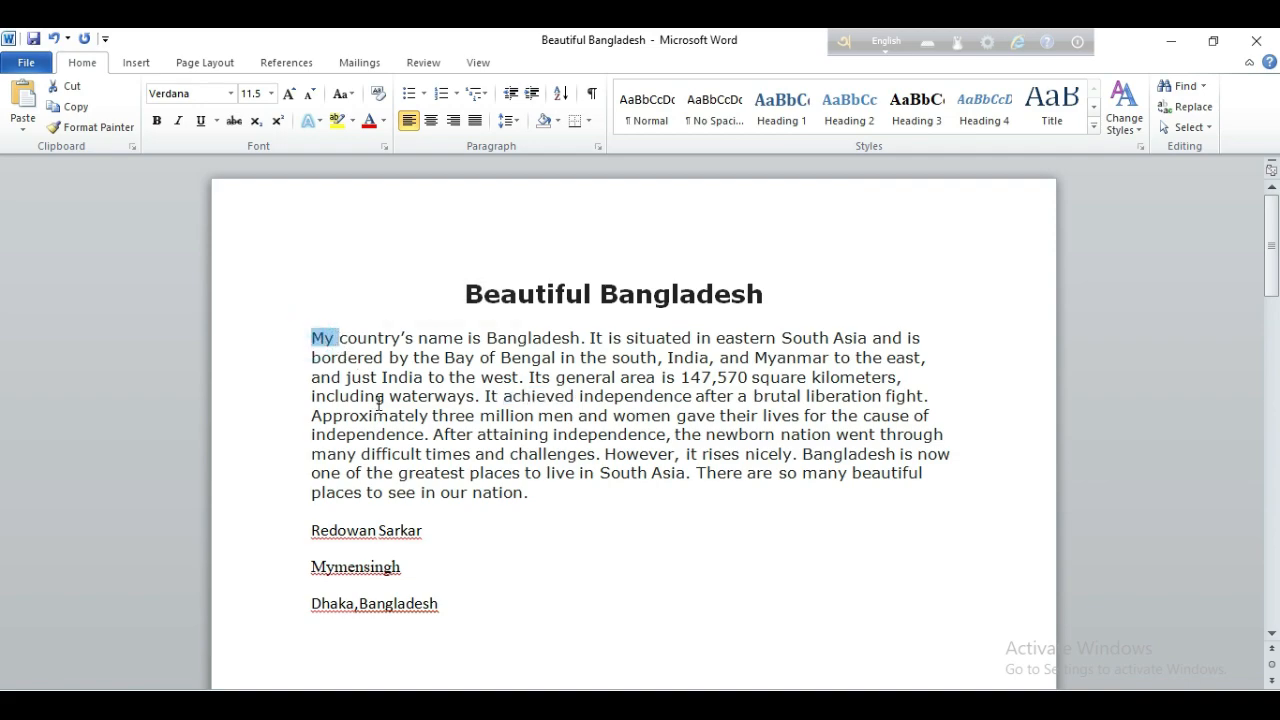
key("ctrl+u")
- Copy the word "Bangladesh" from the first sentence and paste it at the end of the same paragraph
left_click_drag(487, 338, 581, 341)
key("ctrl+c")
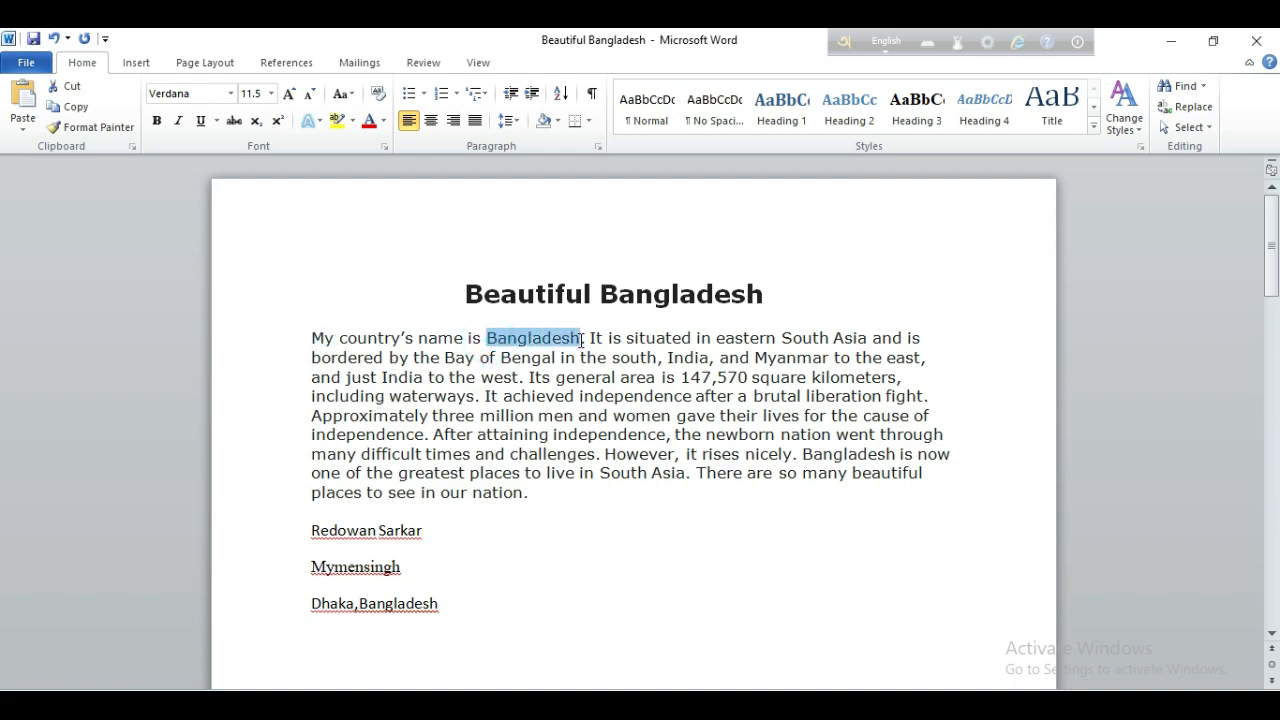
left_click(586, 500)
key("ctrl+v")
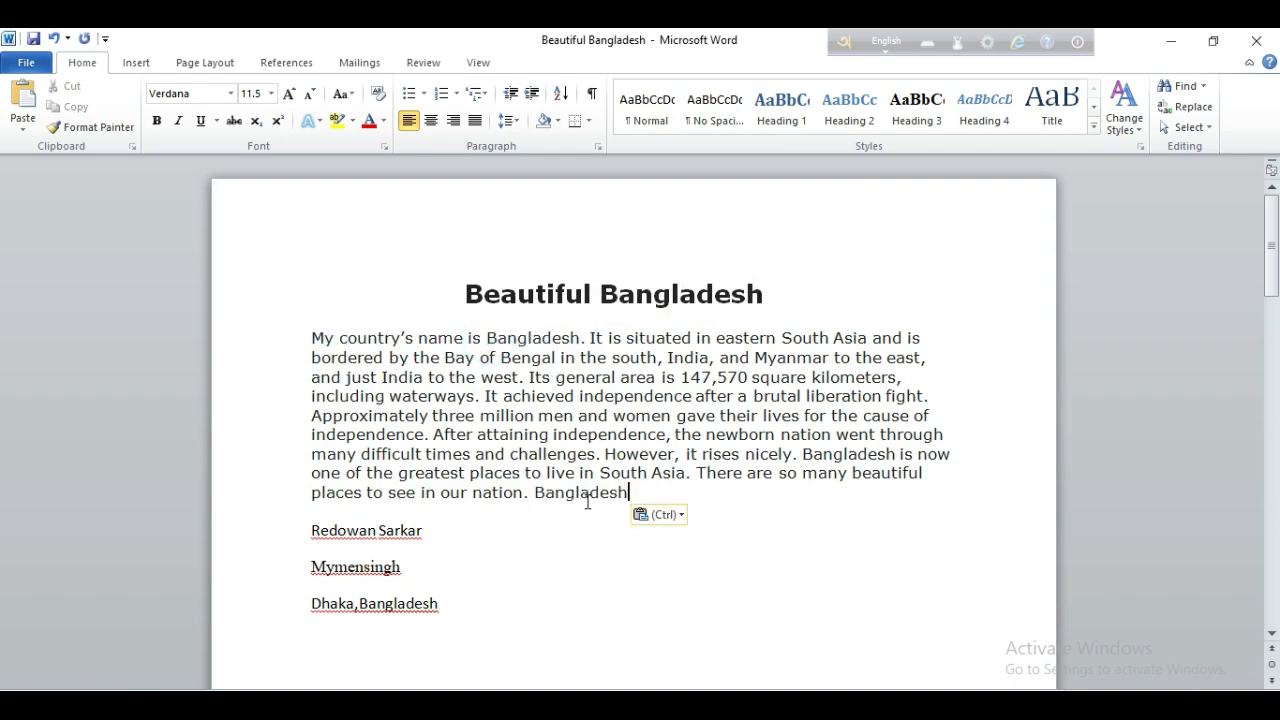
left_click(660, 495)
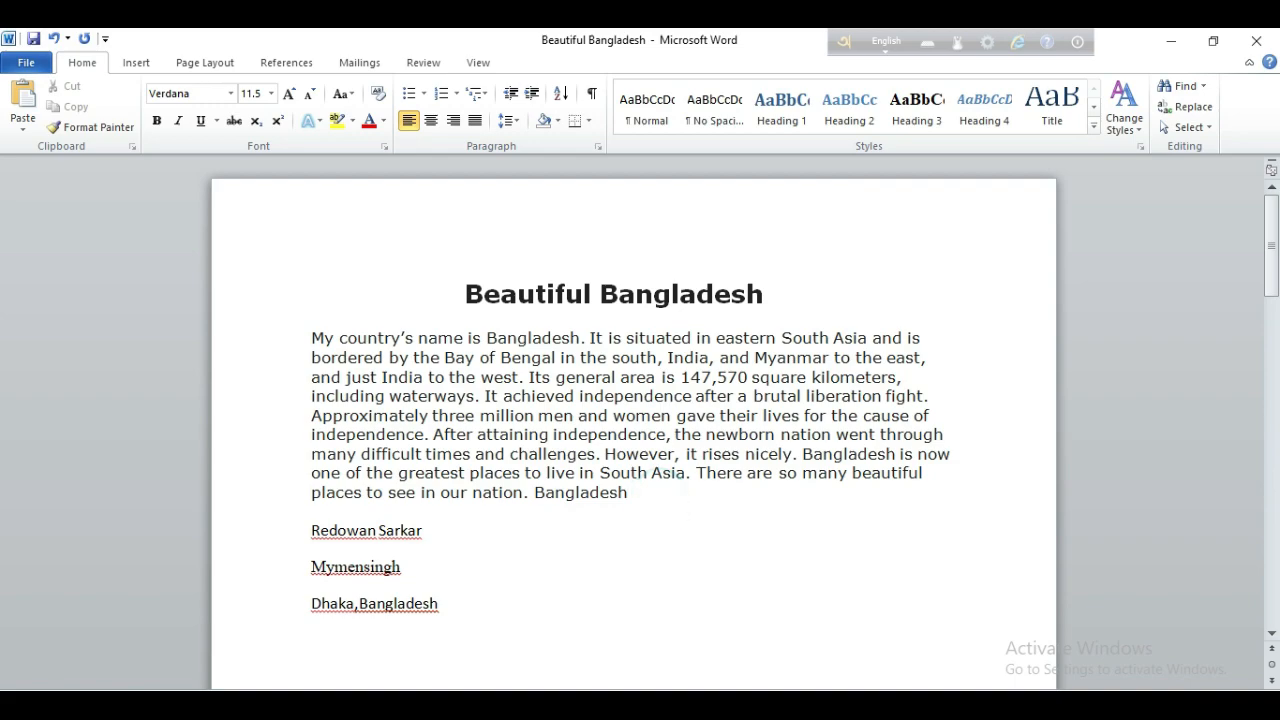
- Paste "Bangladesh" once more at the end of the paragraph under the title, then delete both pasted words
key("ctrl+v")
left_click_drag(728, 494, 594, 509)
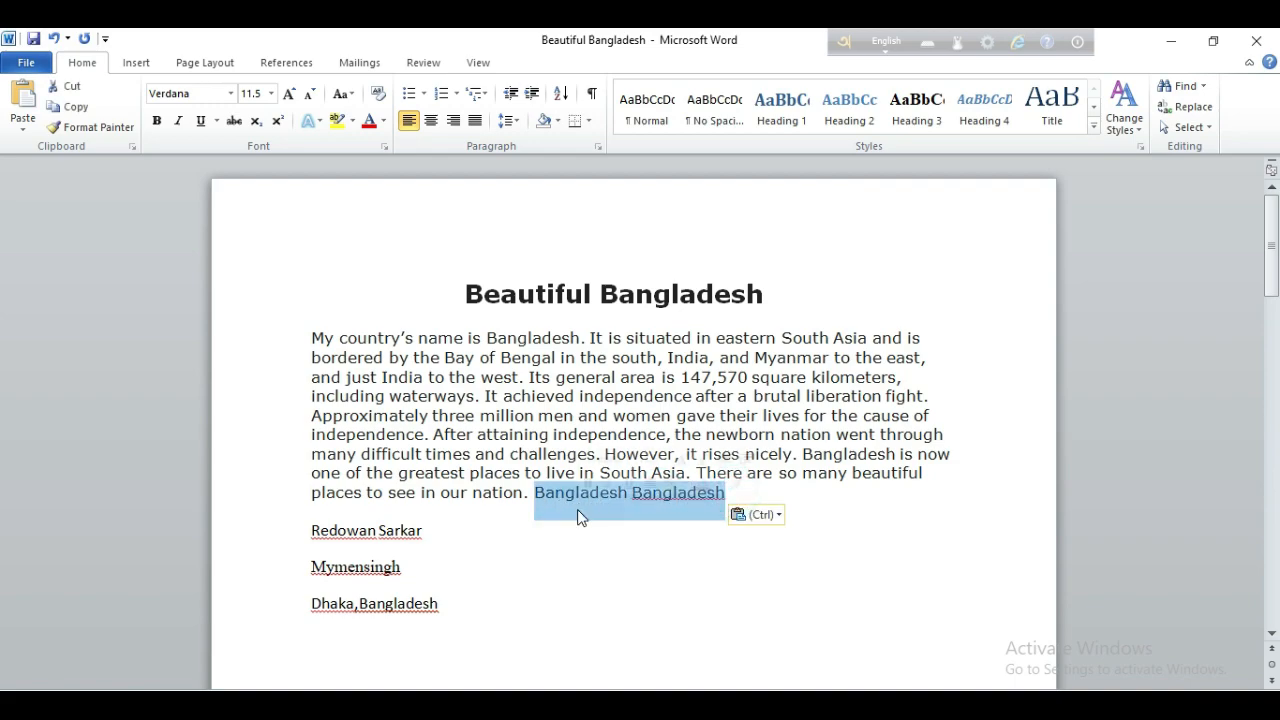
key("BackSpace")
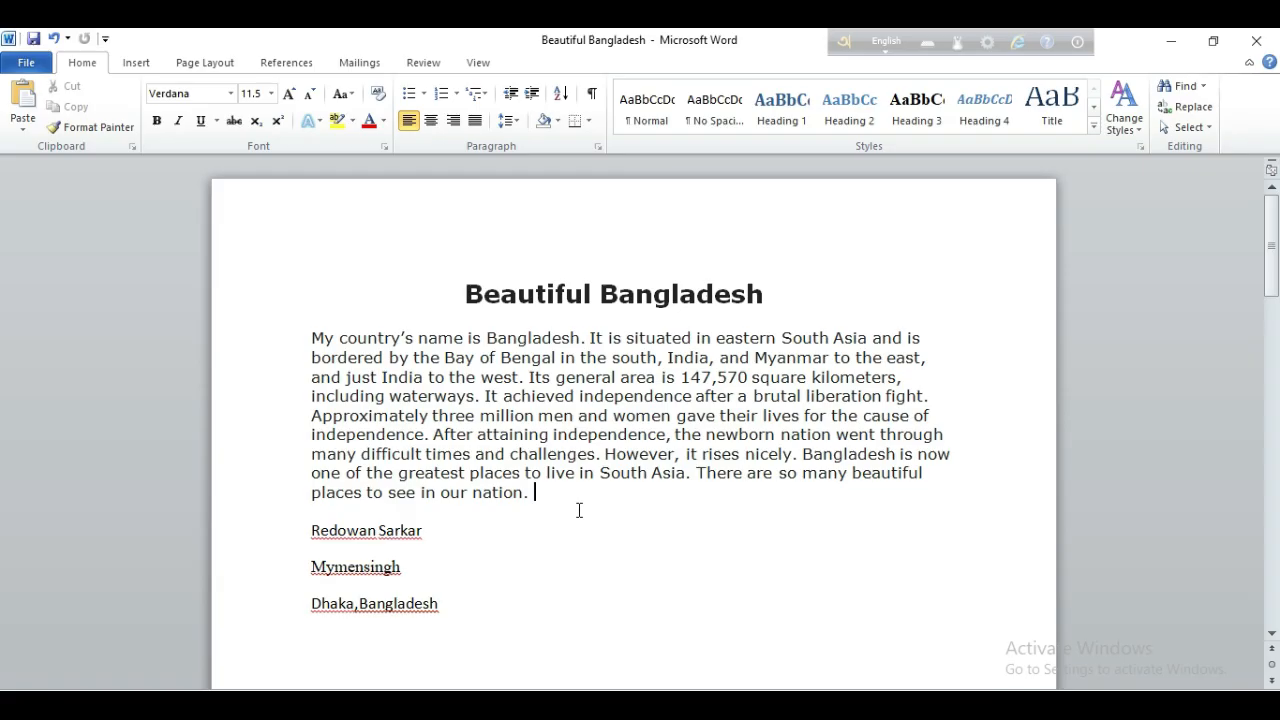
- Start closing the document, then dismiss the save prompt so that it stays open
key("ctrl+w")
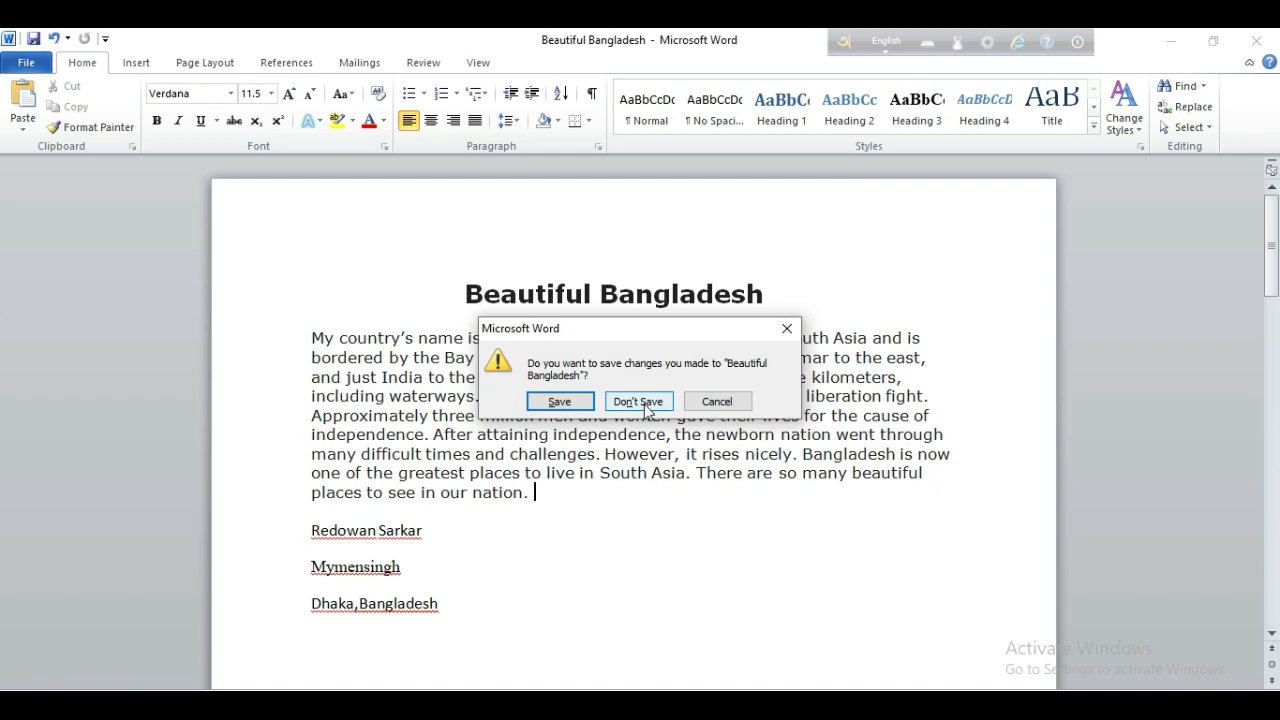
left_click(787, 332)
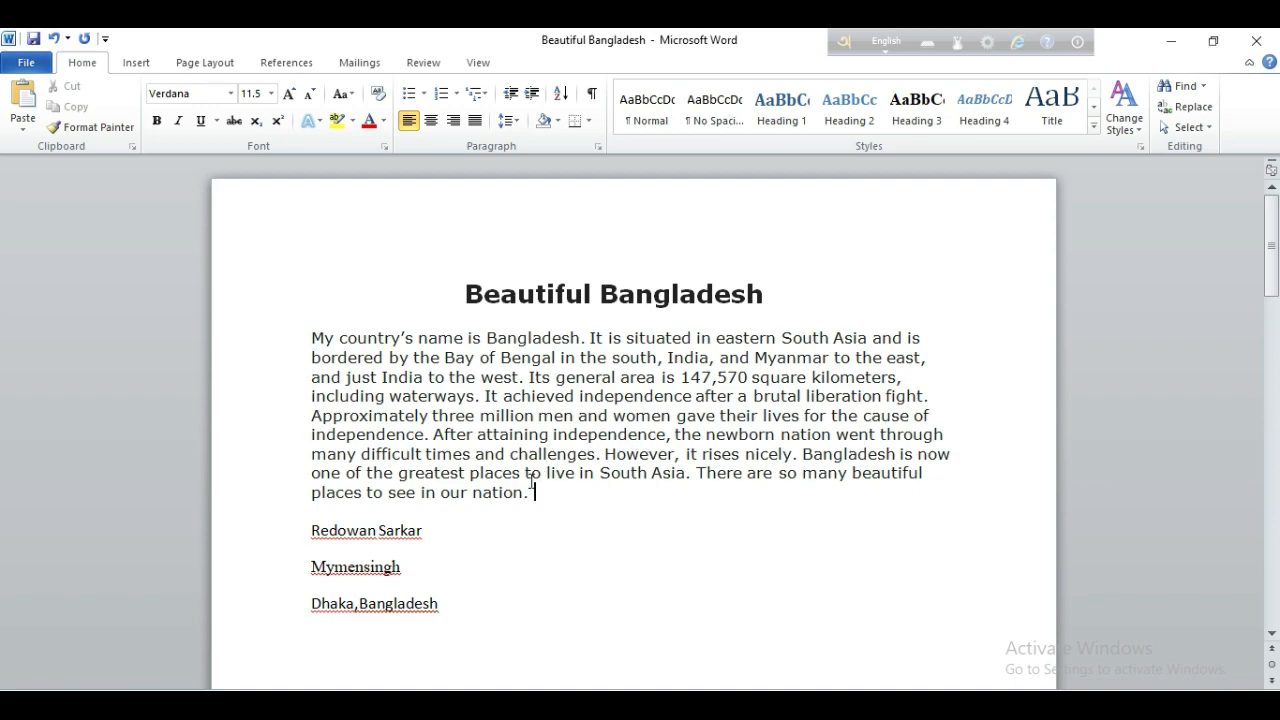
- Delete the rest of the paragraph under the title after the sentence ending in "brutal liberation fight."
left_click_drag(534, 492, 328, 461)
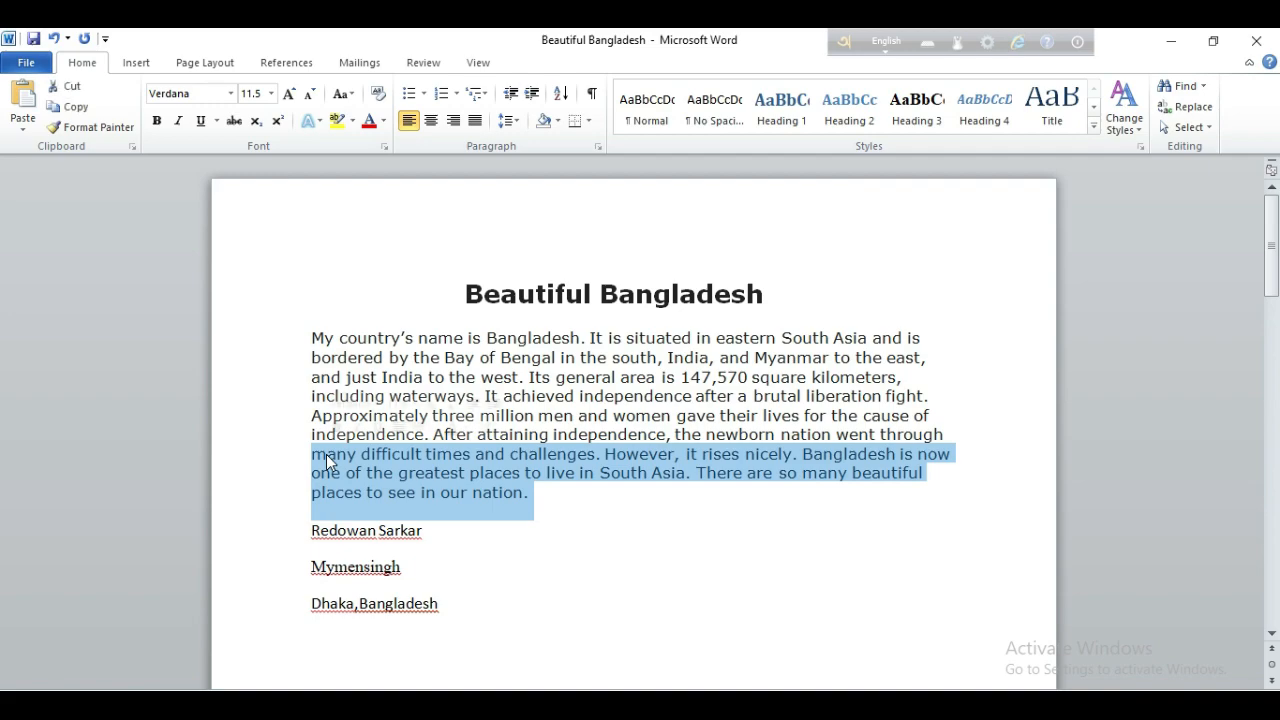
key("Delete")
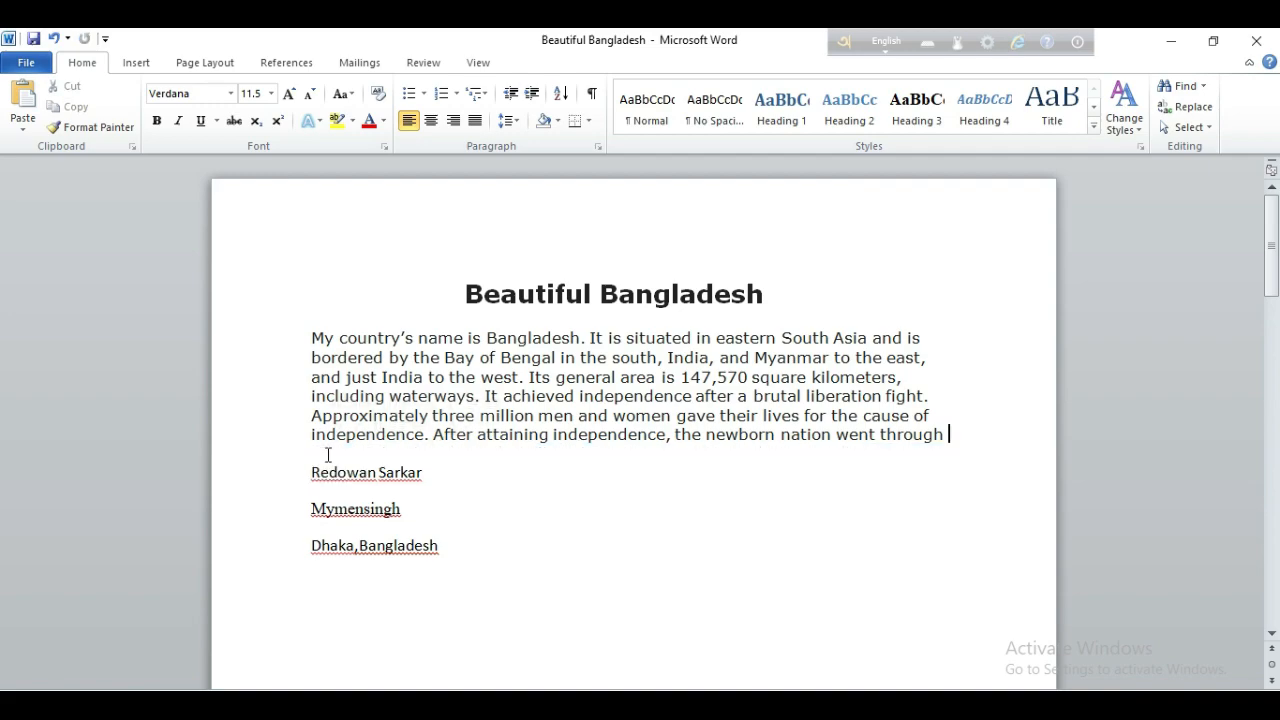
left_click_drag(946, 434, 348, 414)
key("Delete")
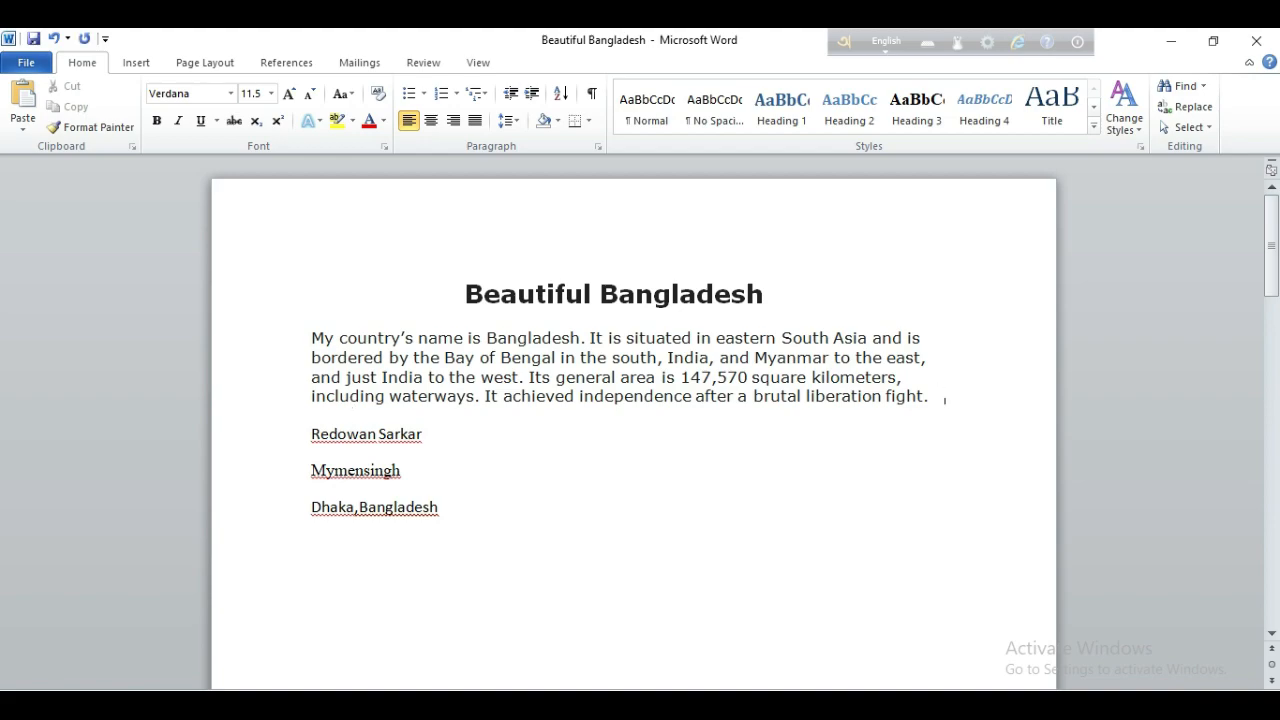
- Add six separate lines reading "Yes" between the shortened paragraph and the name and address lines
key("Return")
type("yes")
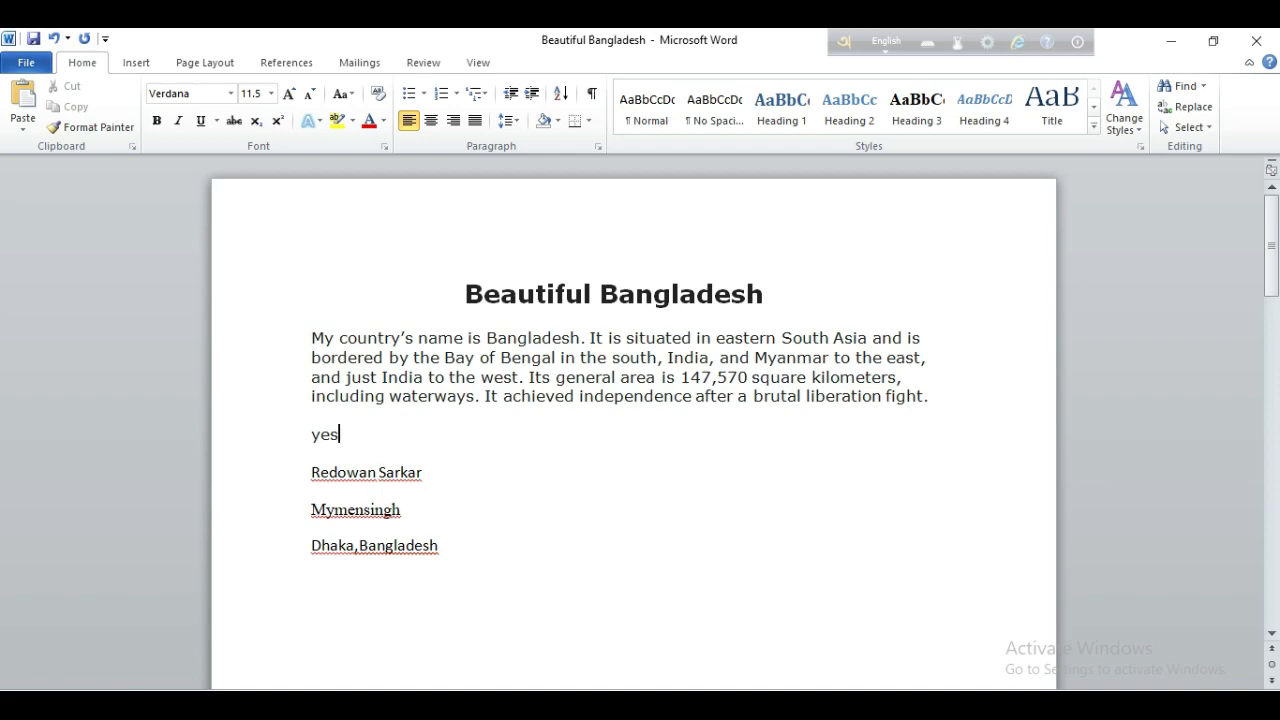
key("Return")
type("Yes")
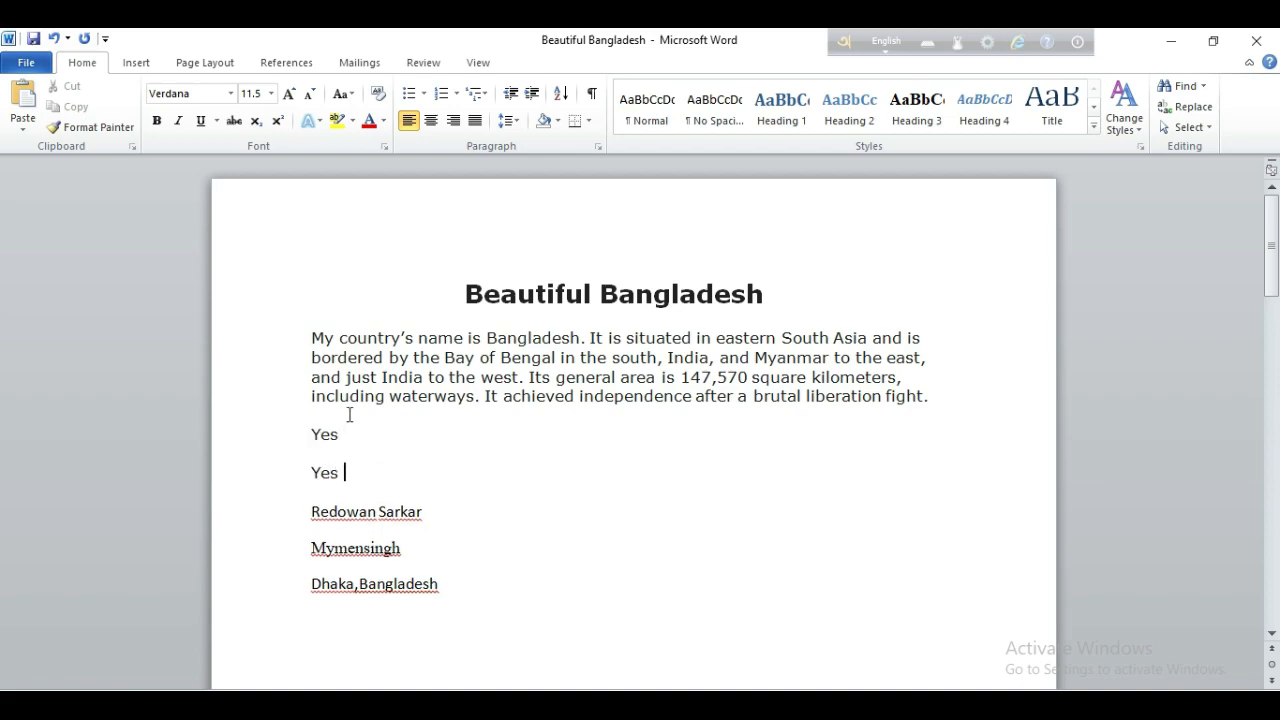
key("Return")
type("Yes")
key("Return")
type("Yes")
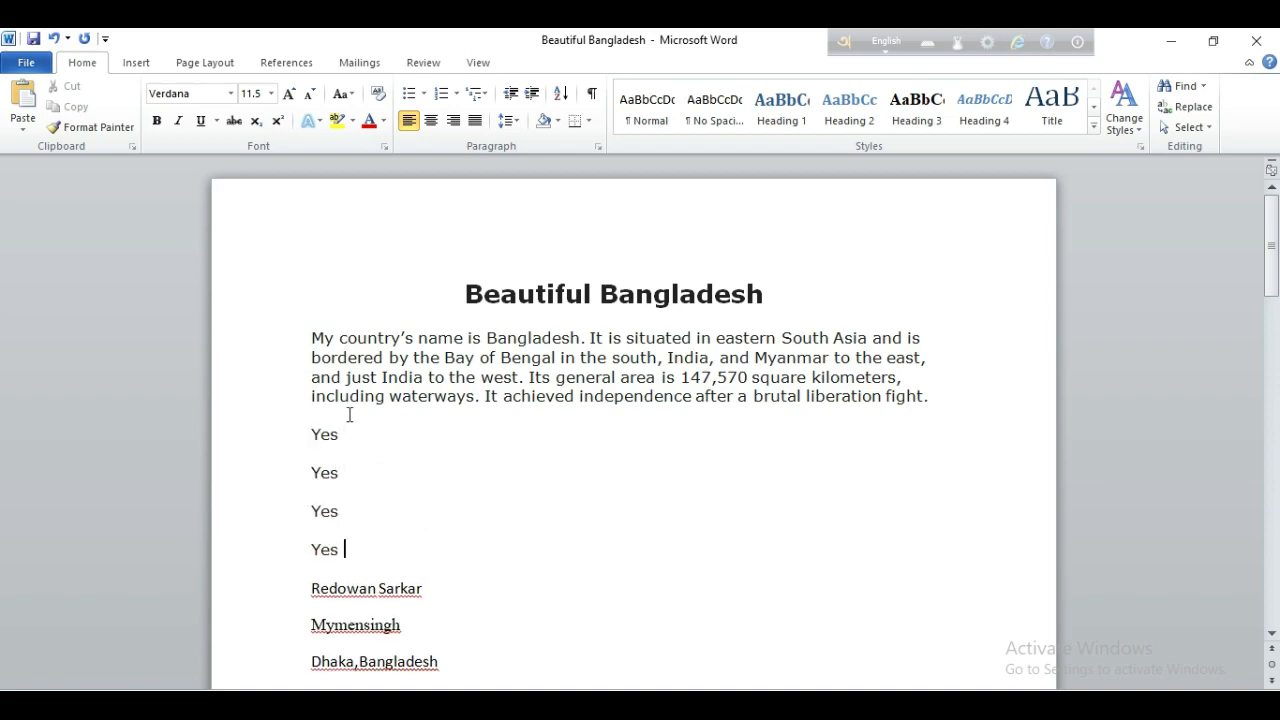
key("Return")
type("Yes")
key("Return")
type("Yes")
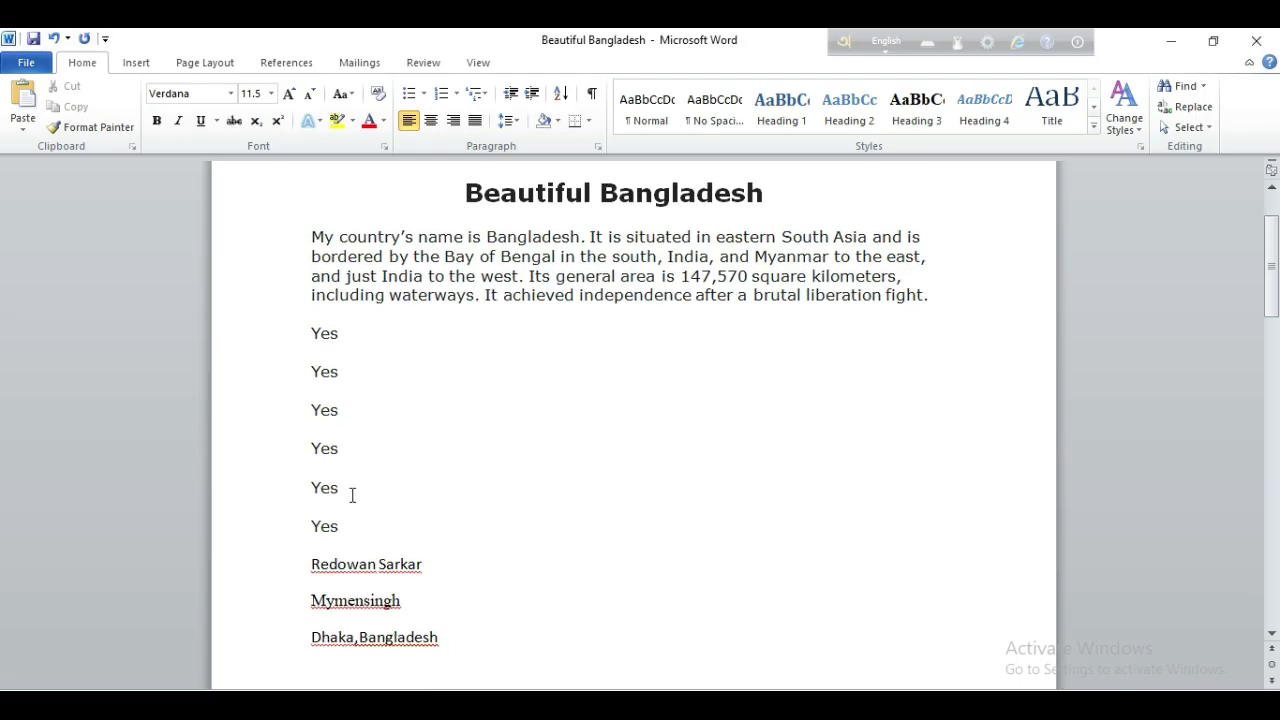
- Undo the typing of all the "Yes" lines below the paragraph, back to one empty line
key("ctrl+z")
key("ctrl+z")
key("ctrl+z")
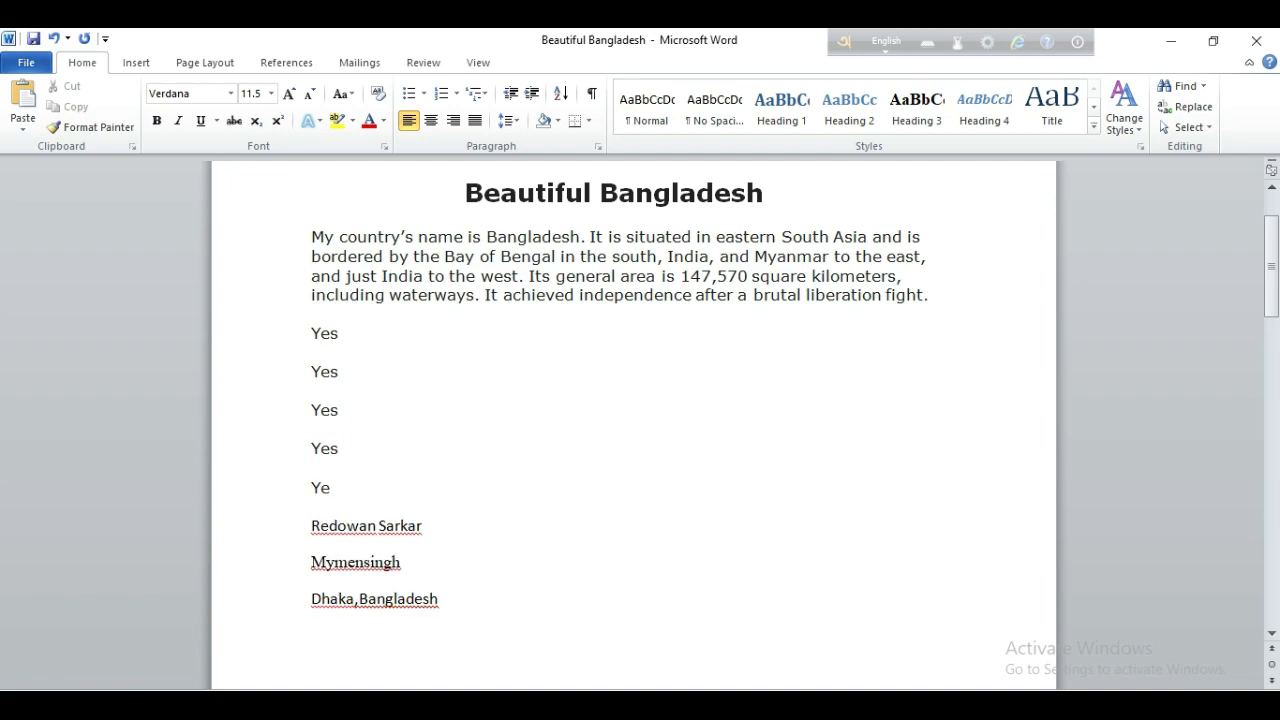
key("ctrl+z")
key("ctrl+z")
key("ctrl+z")
key("ctrl+z")
key("ctrl+z")
key("ctrl+z")
key("ctrl+z")
key("ctrl+z")
key("ctrl+z")
key("ctrl+z")
key("ctrl+z")
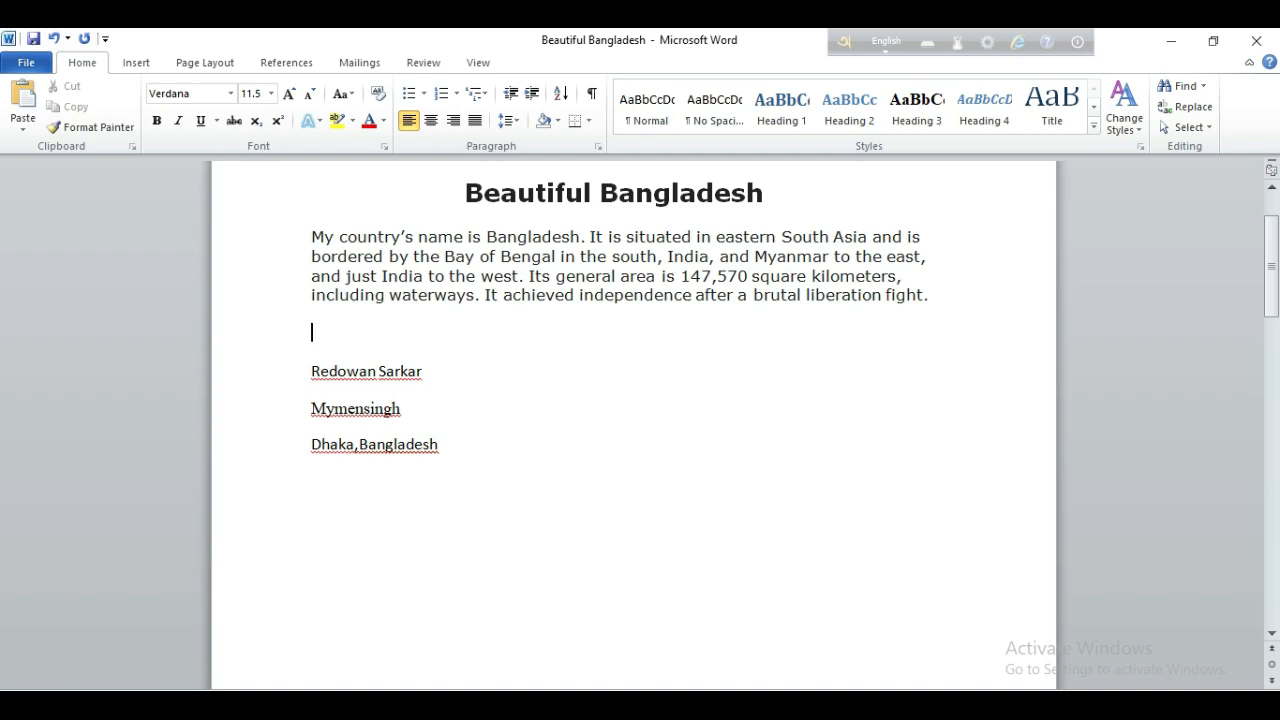
- Redo the undone "Yes" lines below the paragraph, then undo the last one so that five remain
key("ctrl+y")
key("ctrl+y")
key("ctrl+y")
key("ctrl+y")
key("ctrl+y")
key("ctrl+y")
key("ctrl+z")
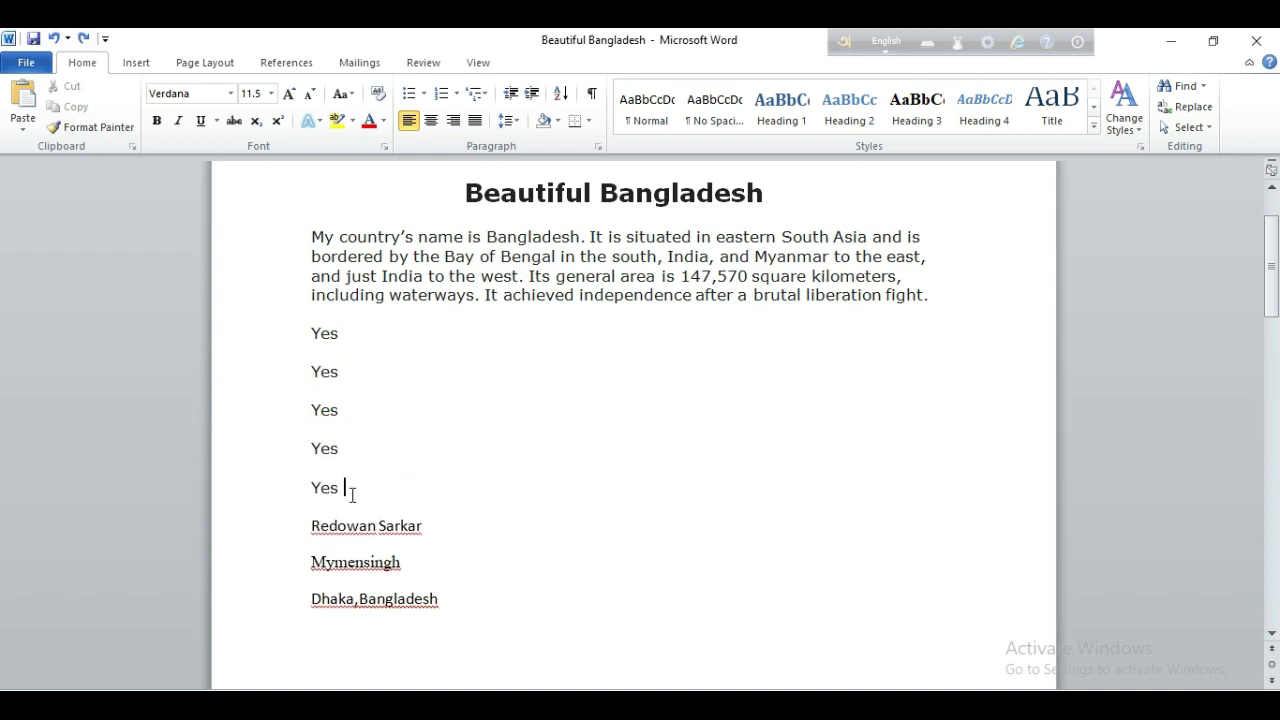